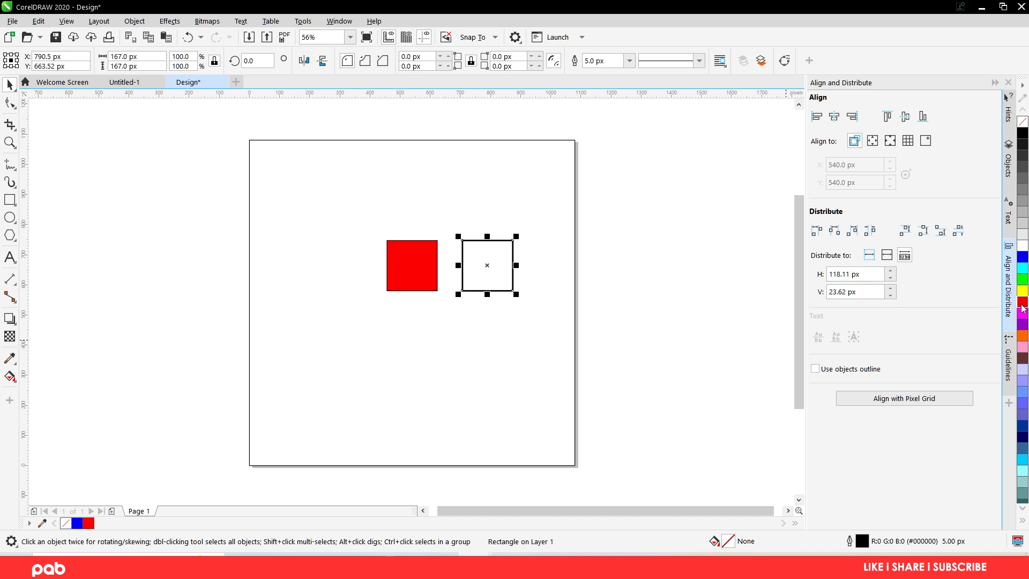
# - Change the outline colour of the unfilled square to red and after that to blue
pyautogui.rightClick(1018, 304)
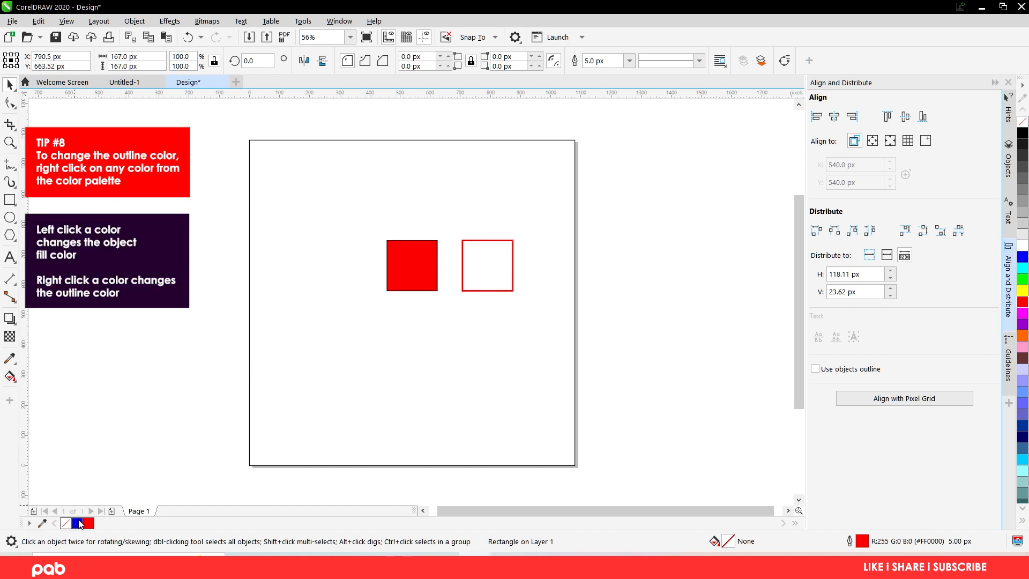
pyautogui.rightClick(77, 523)
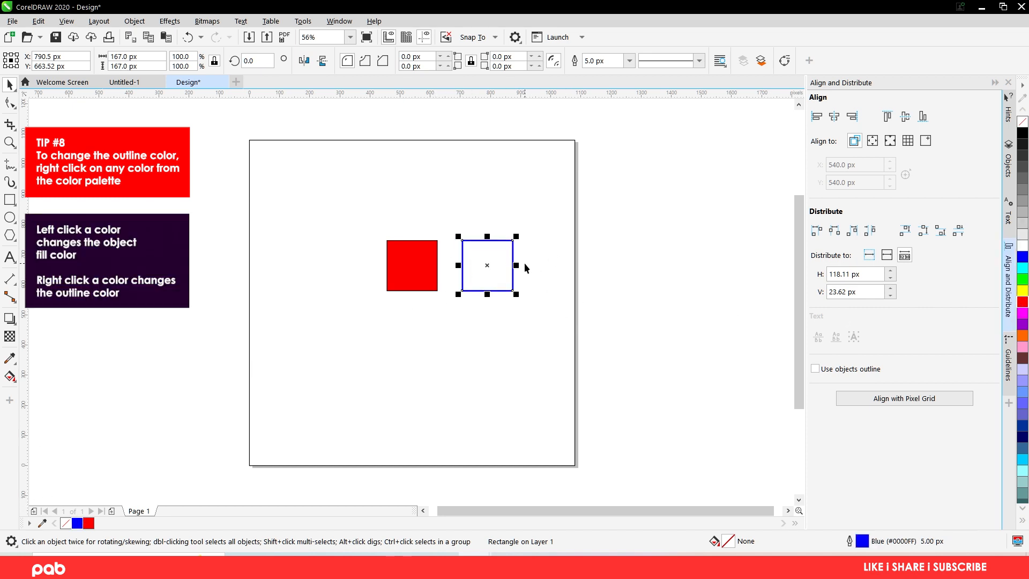
# - Examine the colour and line style choices in the blue-outlined square's Outline Pen settings, leaving them unchanged
pyautogui.doubleClick(860, 544)
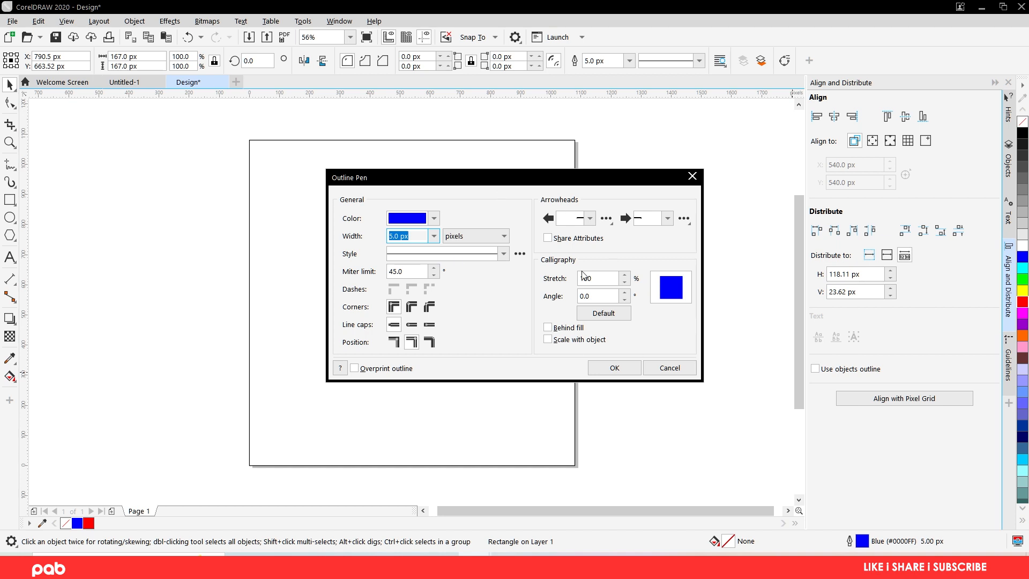
pyautogui.click(434, 218)
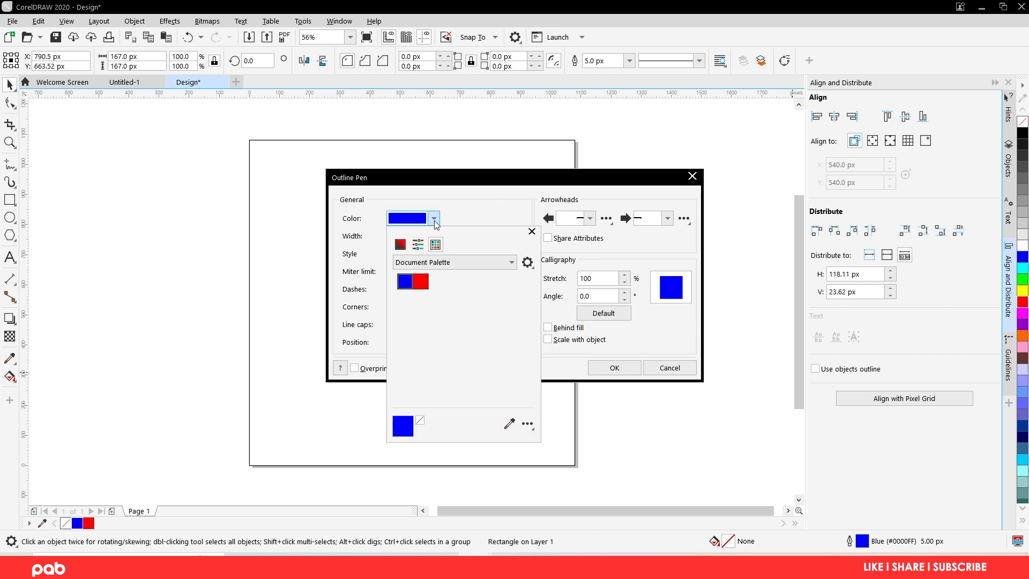
pyautogui.click(493, 214)
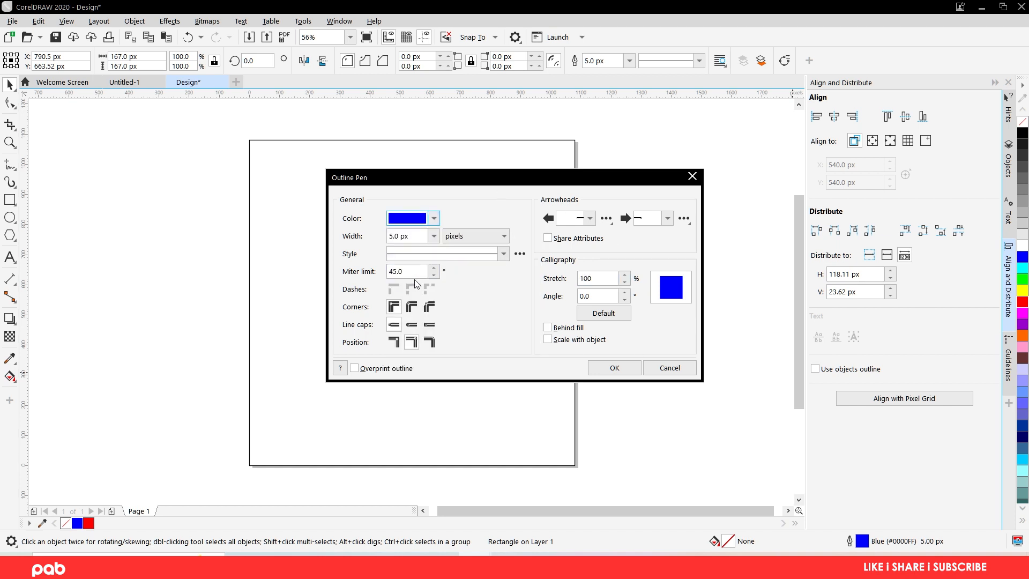
pyautogui.click(504, 254)
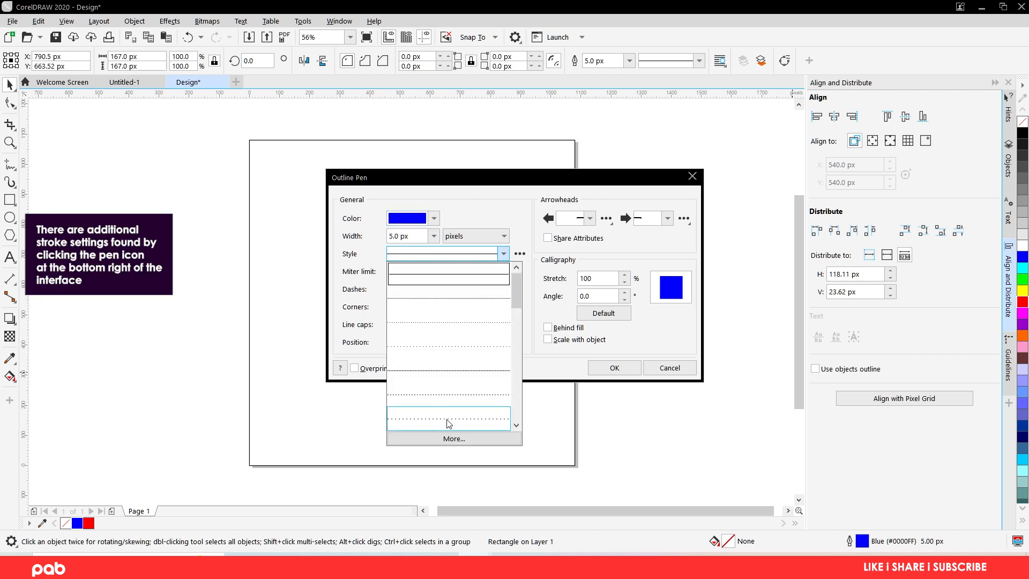
pyautogui.click(527, 234)
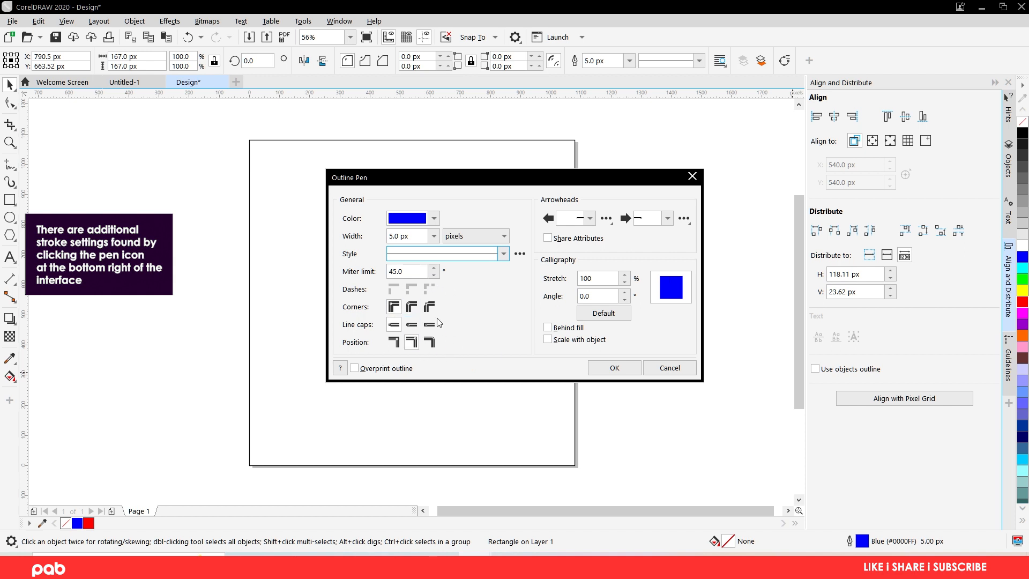
pyautogui.click(669, 368)
# - Delete both the red-filled square and the blue-outlined square from the page
pyautogui.click(353, 273)
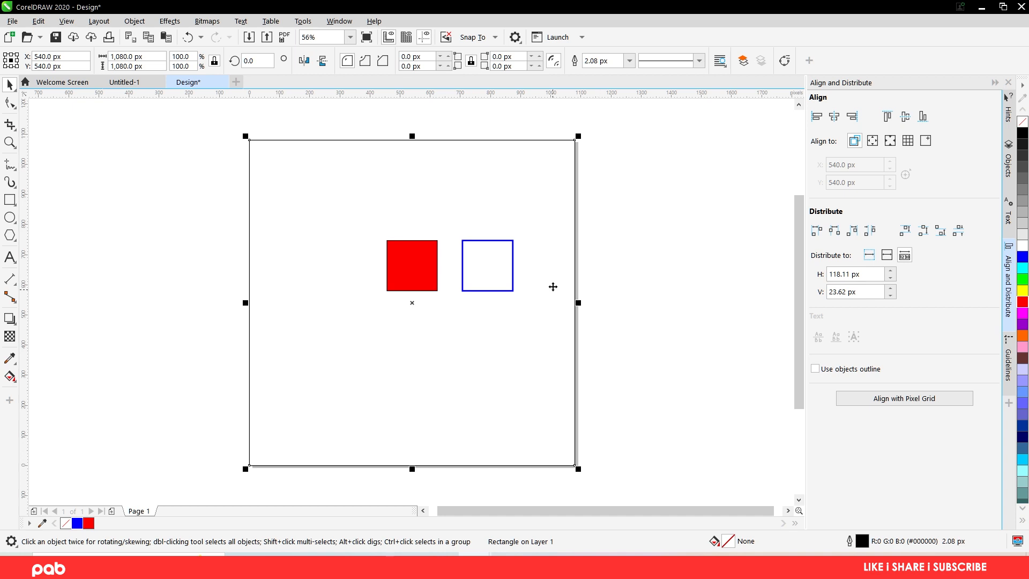
pyautogui.click(487, 259)
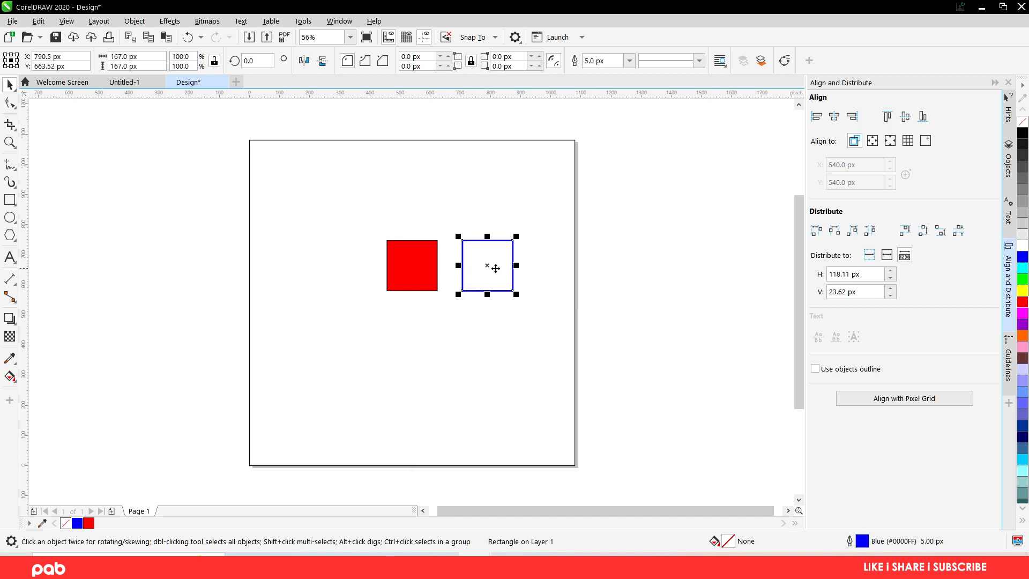
pyautogui.click(395, 268)
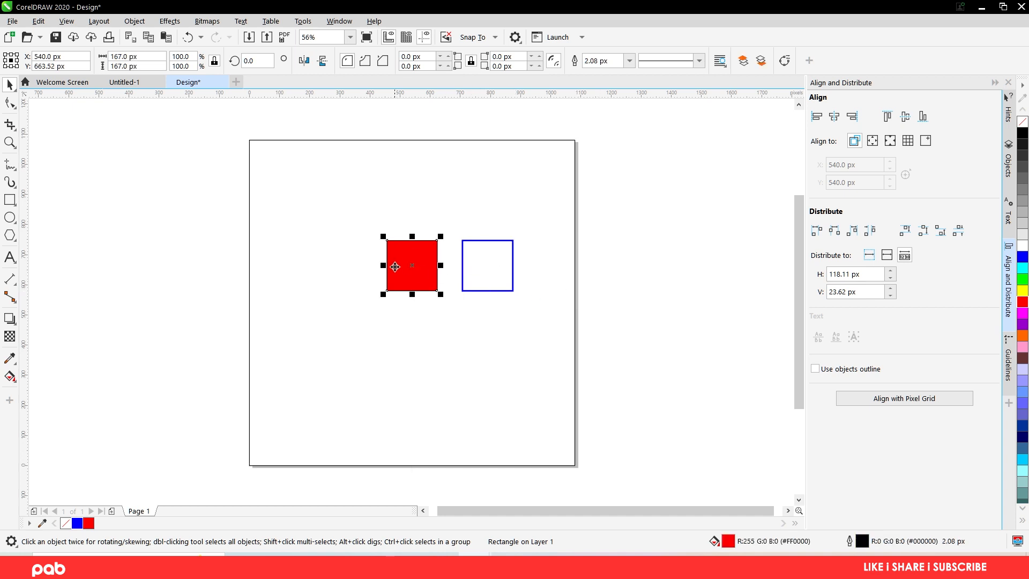
pyautogui.click(512, 280)
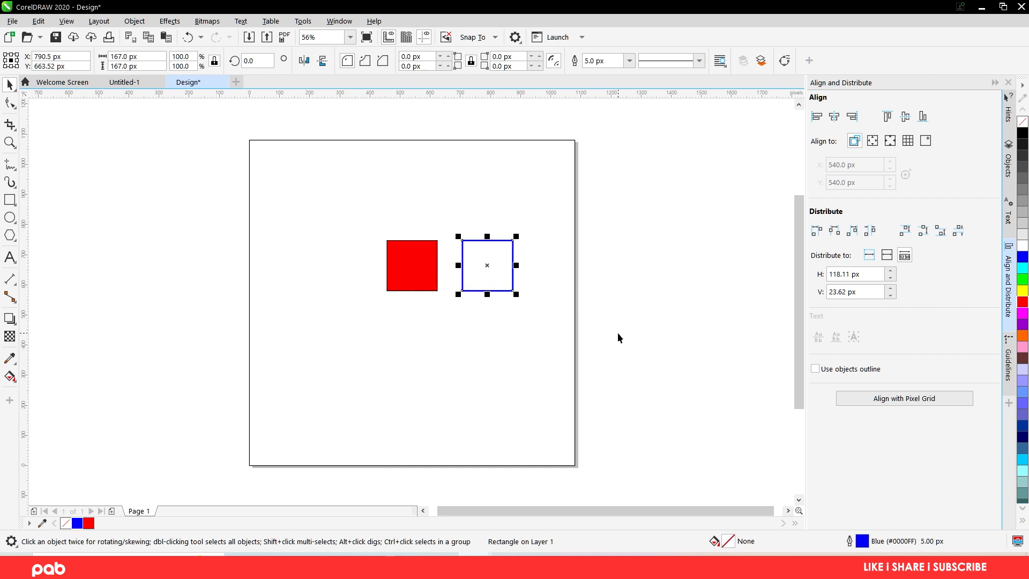
pyautogui.moveTo(618, 333); pyautogui.dragTo(294, 206)
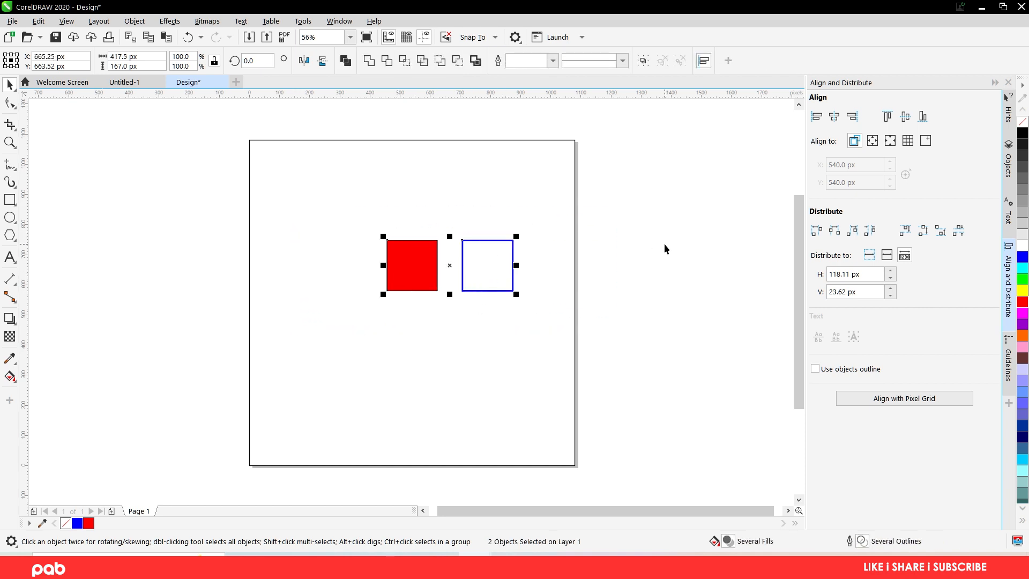
pyautogui.press('Delete')
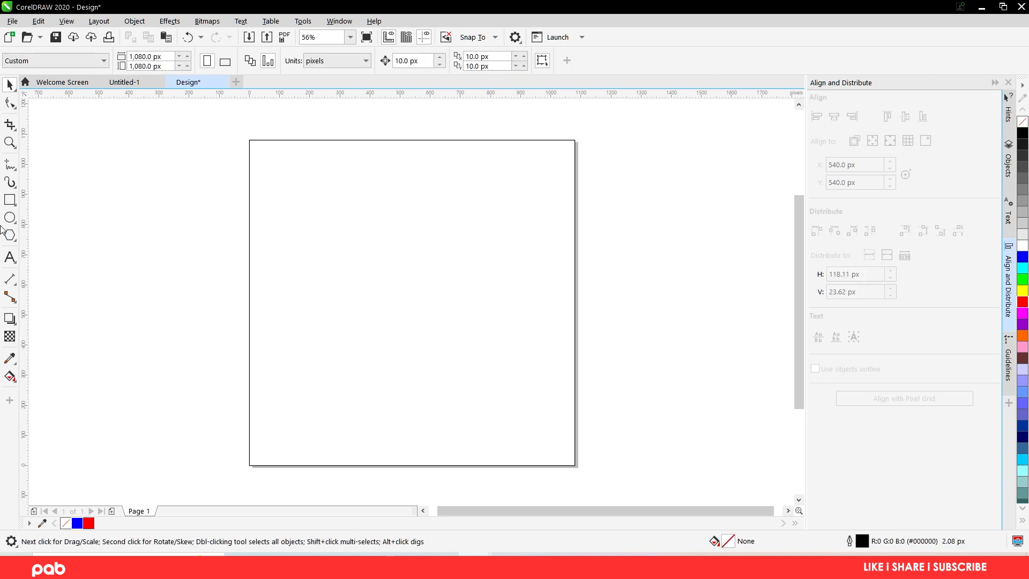
# - Draw a square about 162 px wide in the left half of the page, near mid-height
pyautogui.click(10, 200)
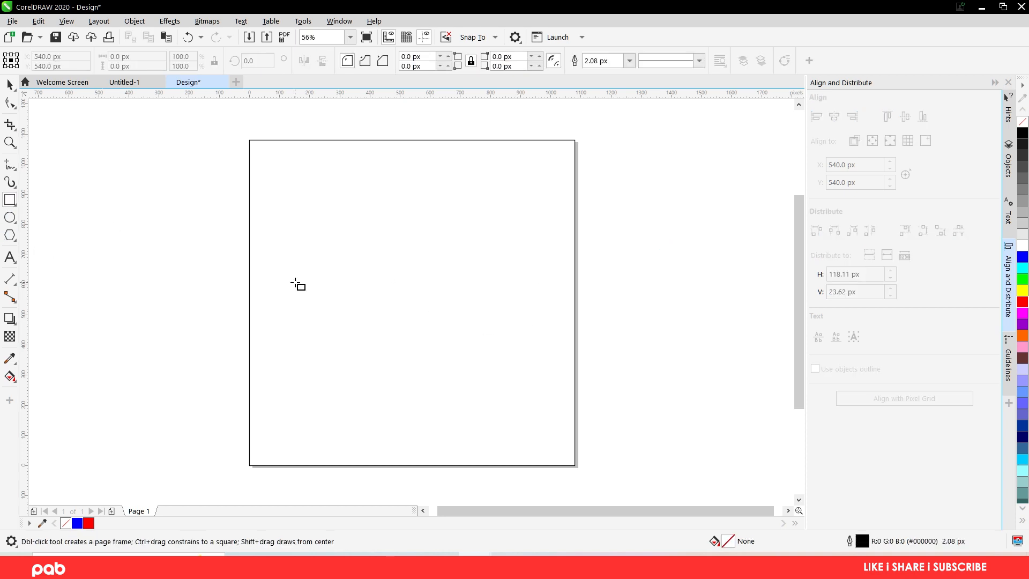
pyautogui.moveTo(295, 282)
pyautogui.mouseDown()
pyautogui.moveTo(336, 311)
pyautogui.moveTo(343, 331)
pyautogui.moveTo(305, 320)
pyautogui.moveTo(359, 322)
pyautogui.mouseUp()
pyautogui.click(10, 84)
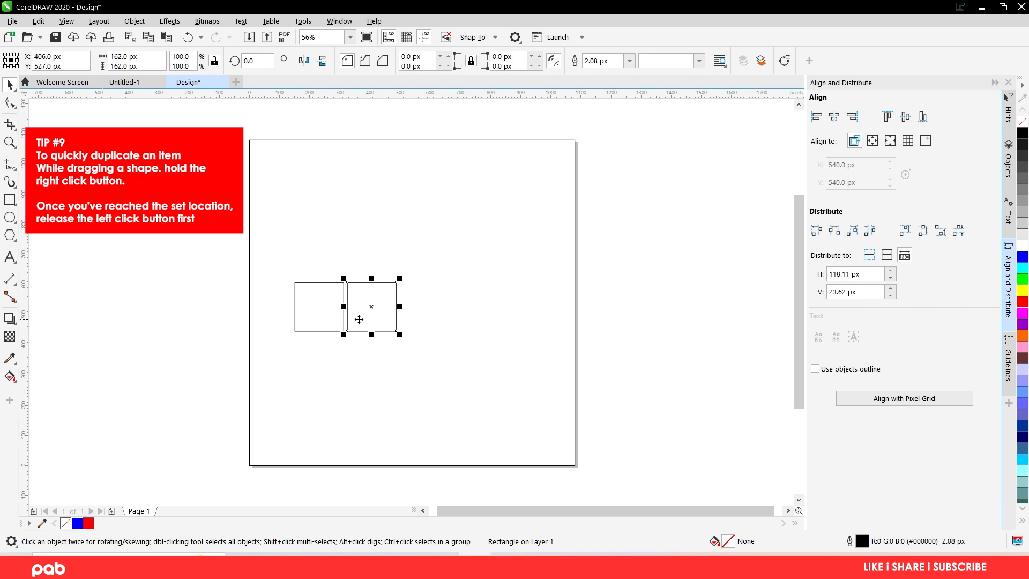
# - Repeat the square's duplication three more times at the same spacing to make a horizontal row of five squares
pyautogui.hotkey('ctrl', 'd')
pyautogui.hotkey('ctrl', 'd')
pyautogui.hotkey('ctrl', 'd')
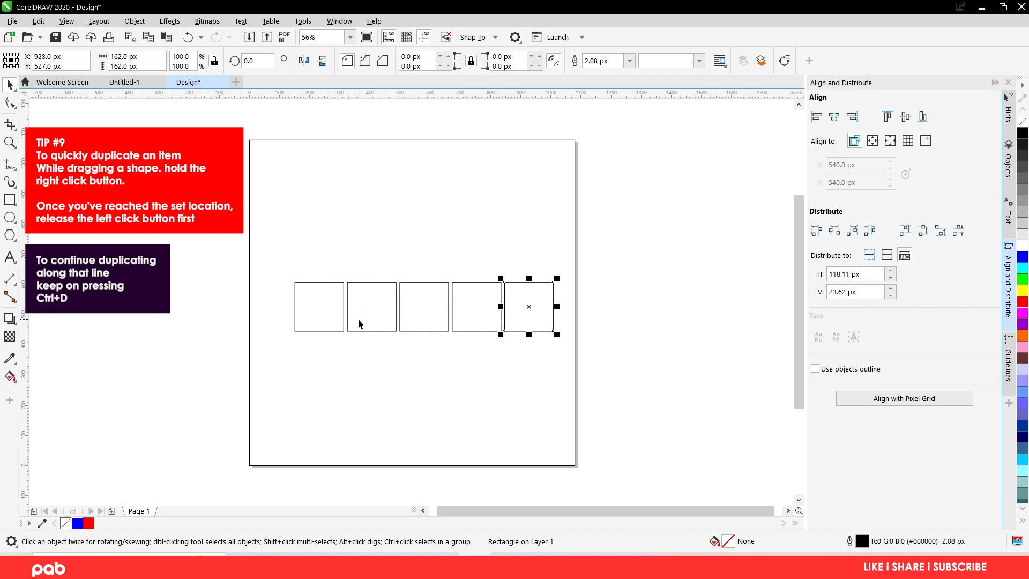
pyautogui.click(672, 338)
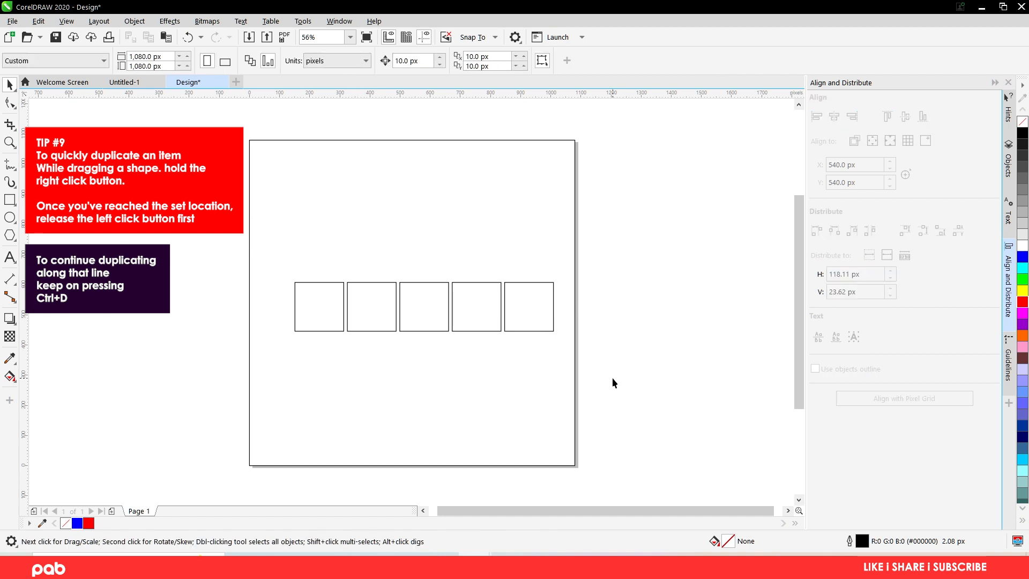
# - Fill all five squares in the row with red and remove their outlines
pyautogui.moveTo(612, 377); pyautogui.dragTo(272, 268)
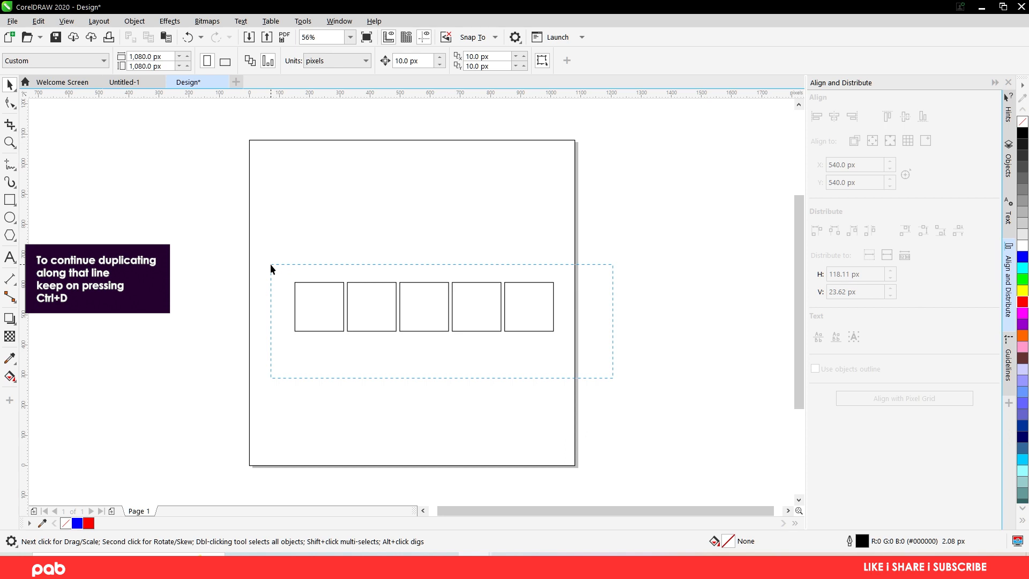
pyautogui.moveTo(271, 268); pyautogui.dragTo(606, 378)
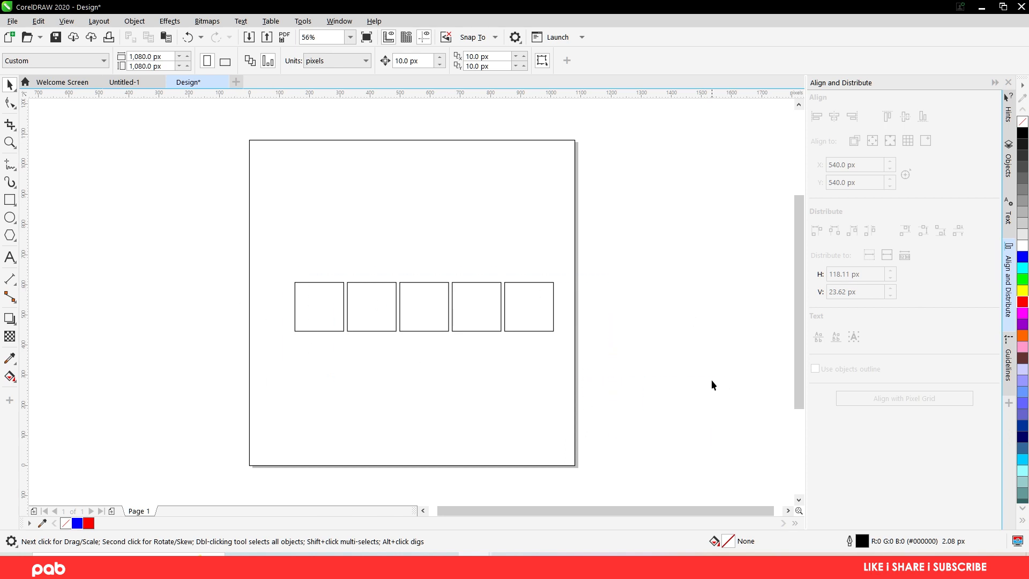
pyautogui.click(323, 301)
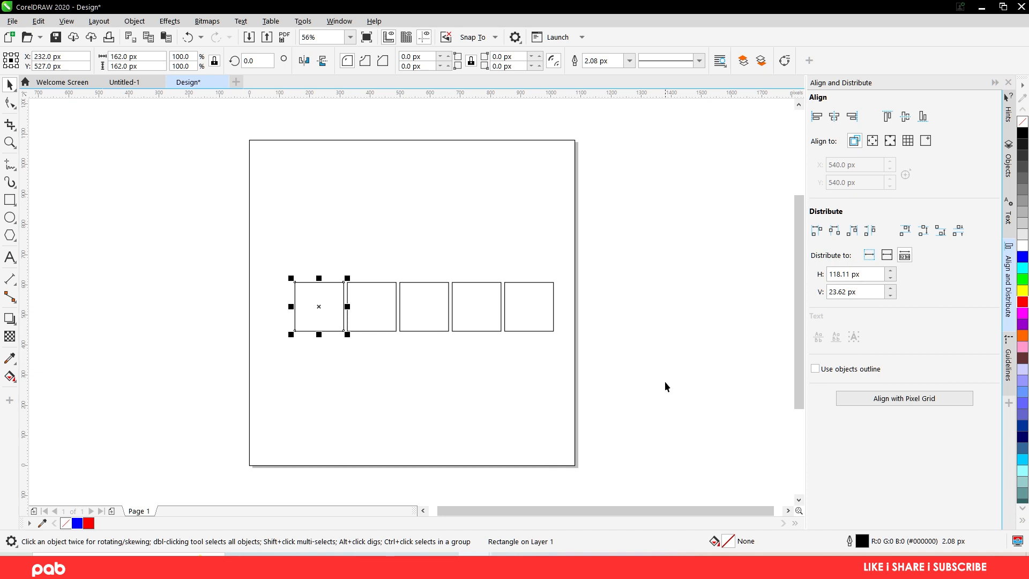
pyautogui.moveTo(665, 382); pyautogui.dragTo(279, 246)
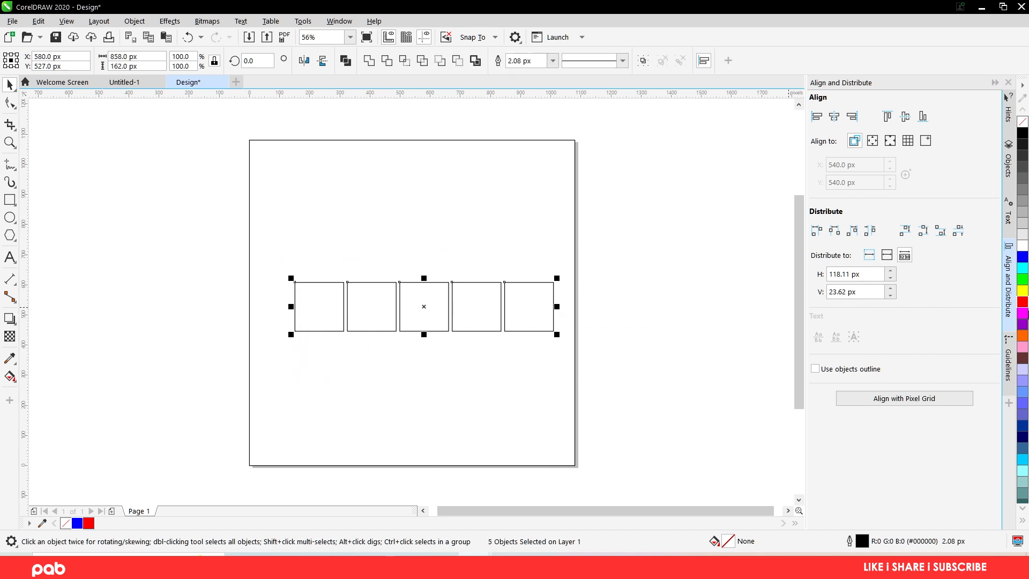
pyautogui.click(1022, 303)
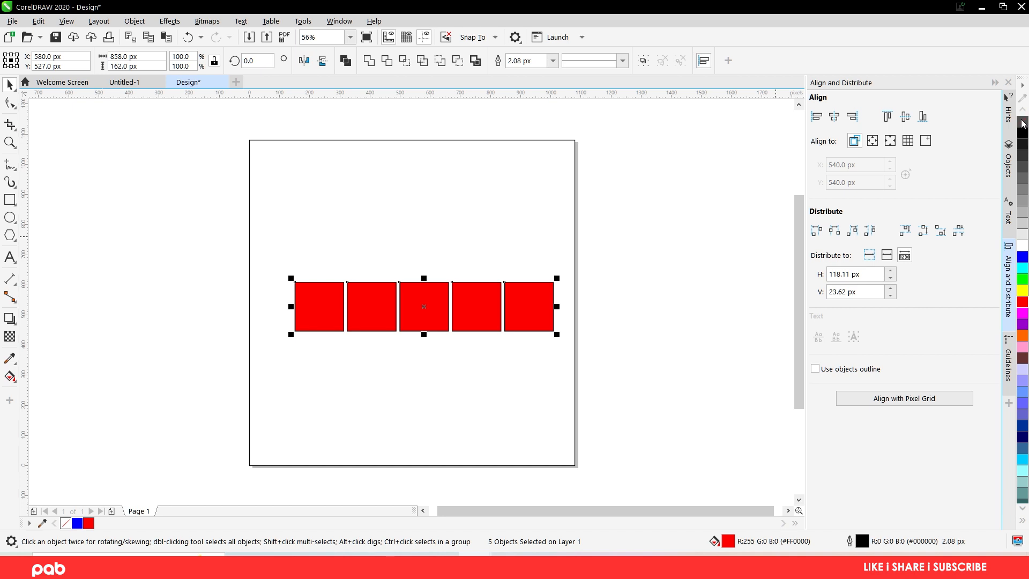
pyautogui.rightClick(1022, 123)
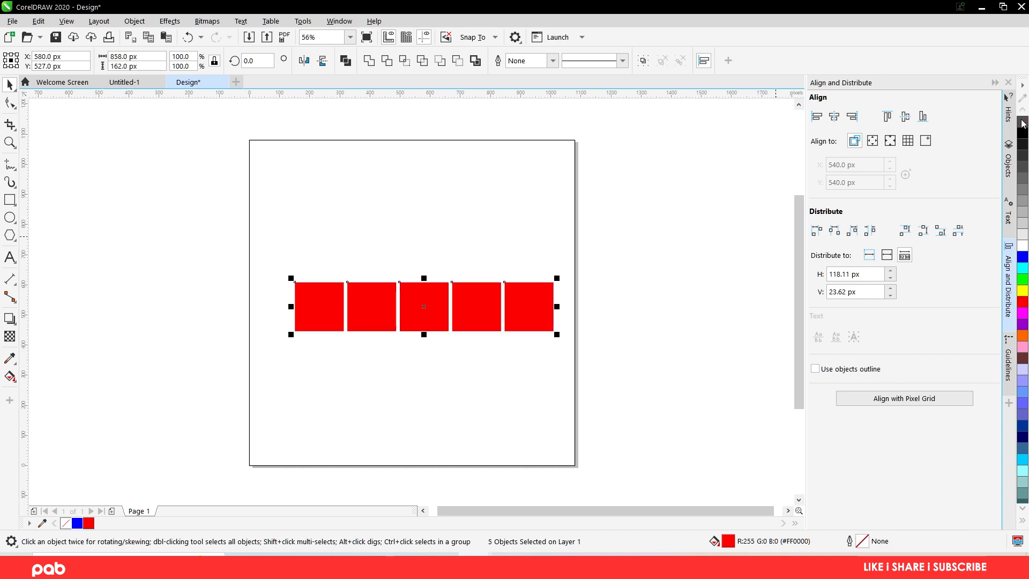
pyautogui.click(624, 282)
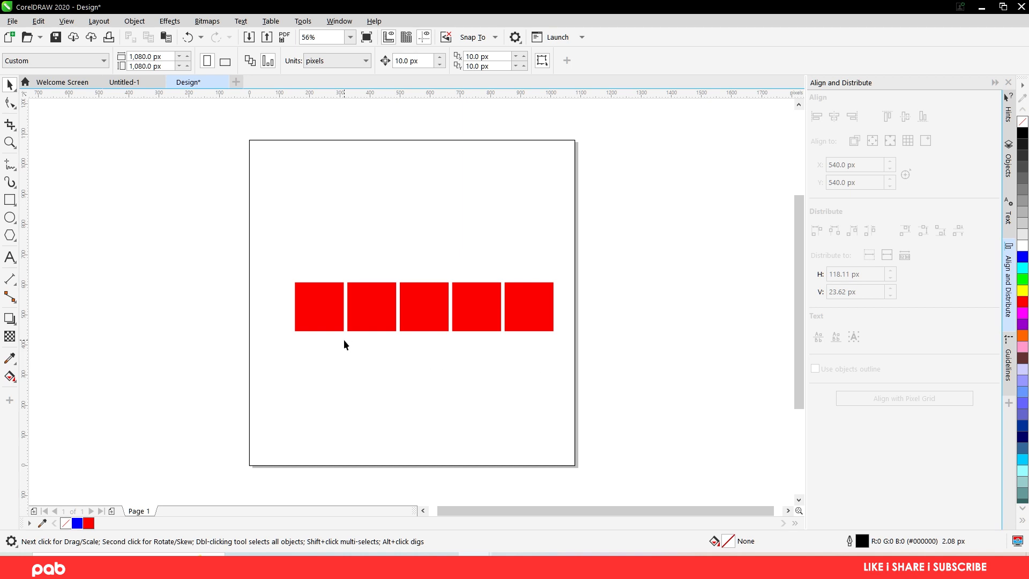
# - Lighten the second square from the left by mixing white into its red fill three times
pyautogui.click(316, 292)
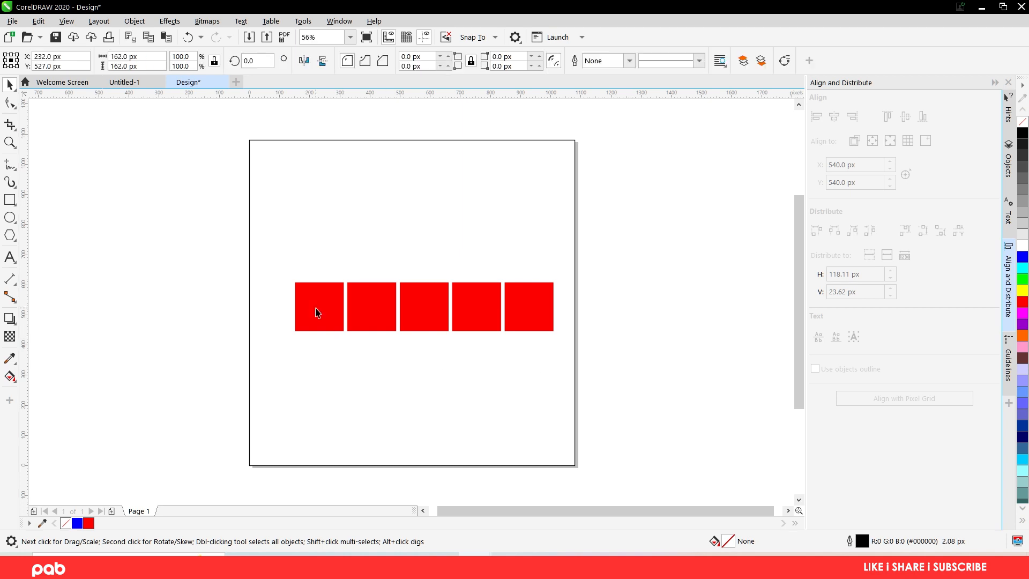
pyautogui.click(380, 308)
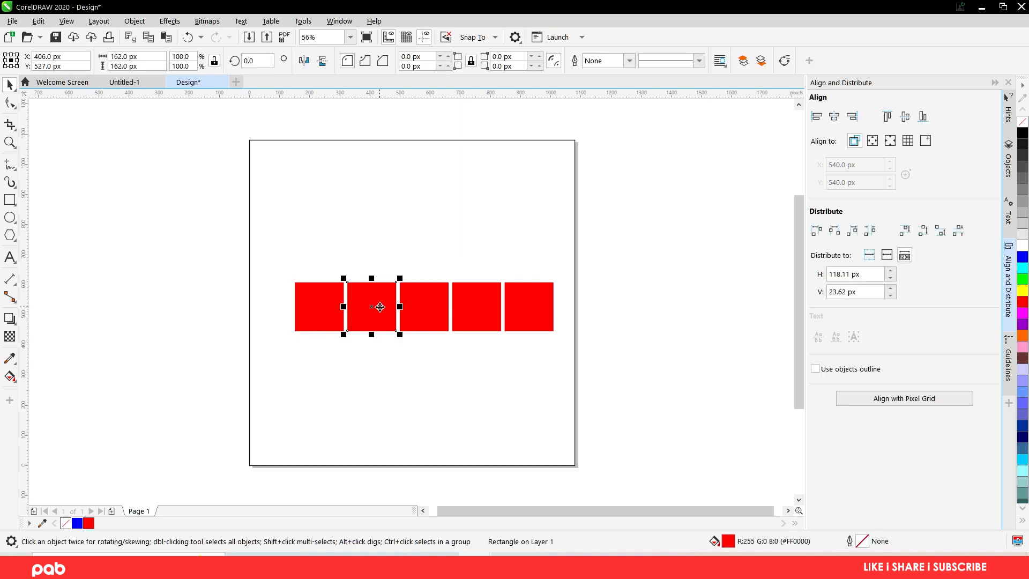
pyautogui.keyDown('ctrl'); pyautogui.click(1024, 248); pyautogui.keyUp('ctrl')
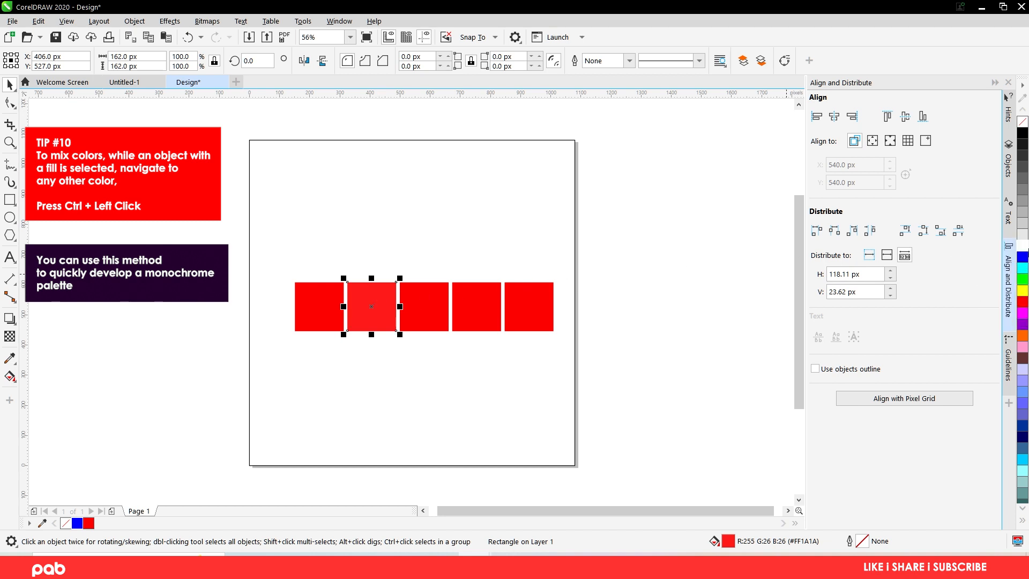
pyautogui.keyDown('ctrl'); pyautogui.click(1022, 246); pyautogui.keyUp('ctrl')
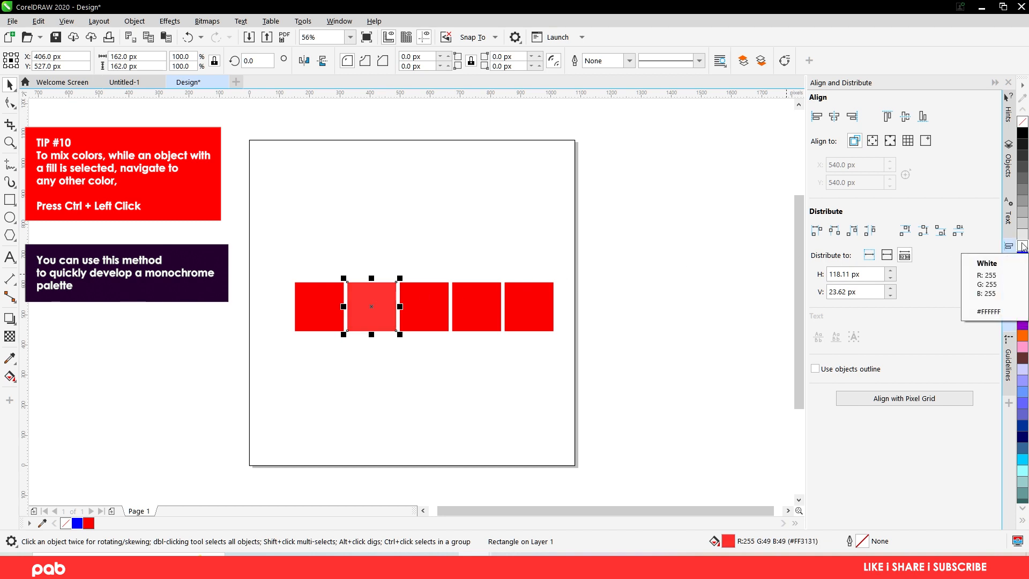
pyautogui.keyDown('ctrl'); pyautogui.click(1023, 246); pyautogui.keyUp('ctrl')
# - Lighten the middle square further by mixing white into its red fill six times
pyautogui.click(425, 327)
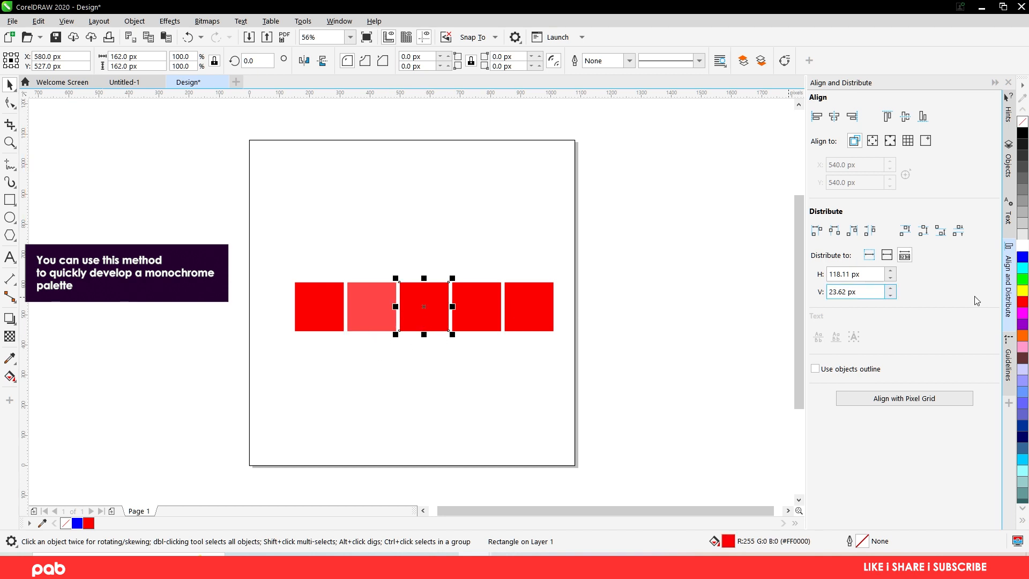
pyautogui.keyDown('ctrl'); pyautogui.click(1022, 247); pyautogui.keyUp('ctrl')
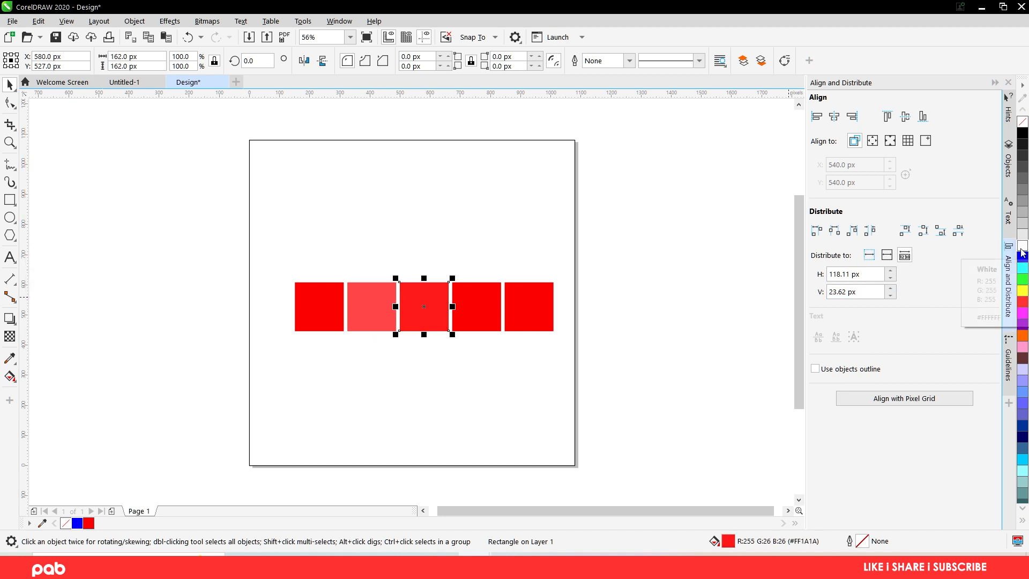
pyautogui.keyDown('ctrl'); pyautogui.click(1023, 248); pyautogui.keyUp('ctrl')
pyautogui.keyDown('ctrl'); pyautogui.click(1022, 247); pyautogui.keyUp('ctrl')
pyautogui.keyDown('ctrl'); pyautogui.click(1023, 248); pyautogui.keyUp('ctrl')
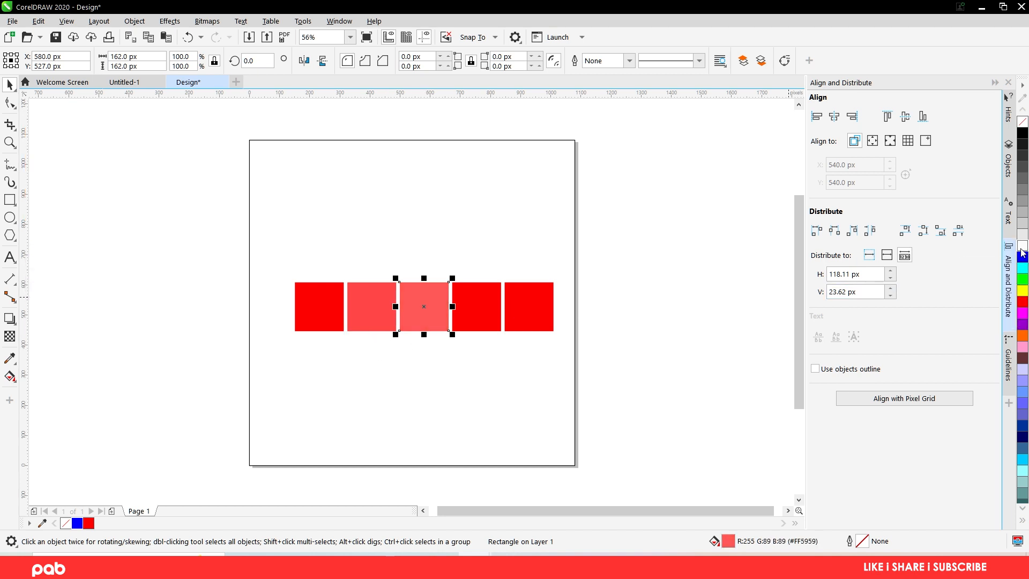
pyautogui.keyDown('ctrl'); pyautogui.click(1022, 251); pyautogui.keyUp('ctrl')
pyautogui.keyDown('ctrl'); pyautogui.click(1022, 251); pyautogui.keyUp('ctrl')
# - Mix white into the fourth square's red fill nine times to reach the pale tint #FF9D9D
pyautogui.click(492, 318)
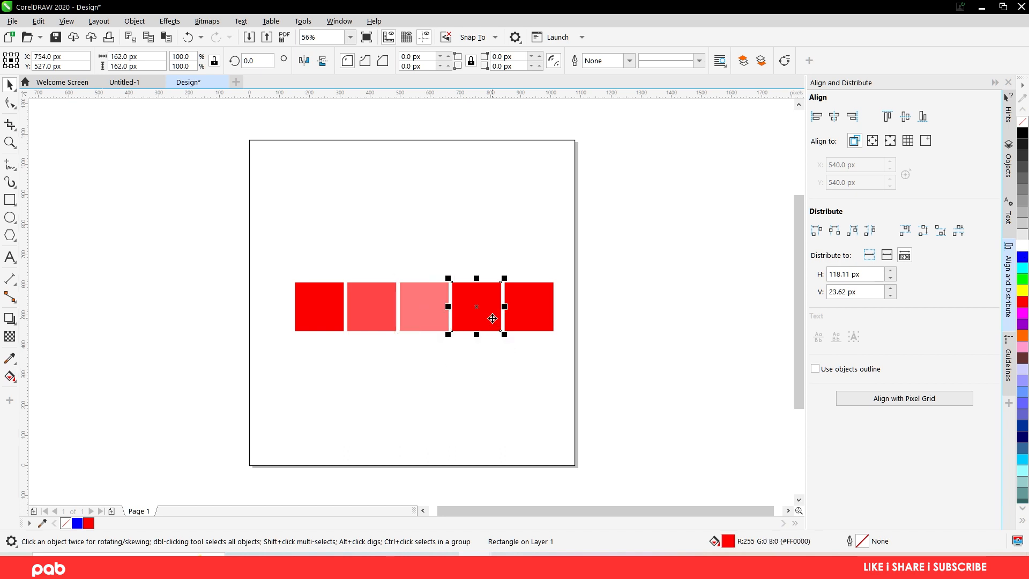
pyautogui.keyDown('ctrl'); pyautogui.click(1024, 249); pyautogui.keyUp('ctrl')
pyautogui.keyDown('ctrl'); pyautogui.click(1023, 249); pyautogui.keyUp('ctrl')
pyautogui.keyDown('ctrl'); pyautogui.click(1023, 250); pyautogui.keyUp('ctrl')
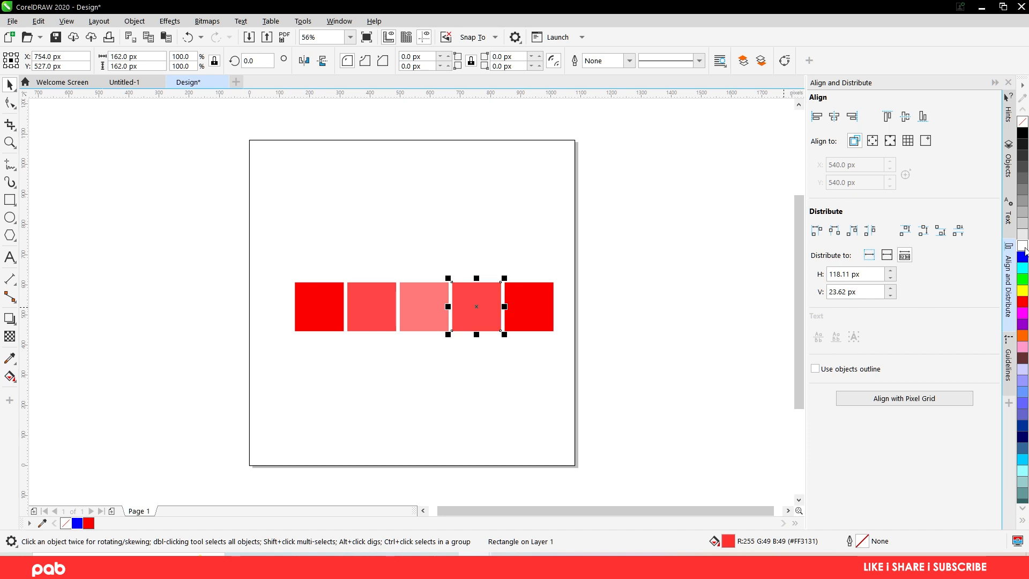
pyautogui.keyDown('ctrl'); pyautogui.click(1023, 249); pyautogui.keyUp('ctrl')
pyautogui.keyDown('ctrl'); pyautogui.click(1023, 249); pyautogui.keyUp('ctrl')
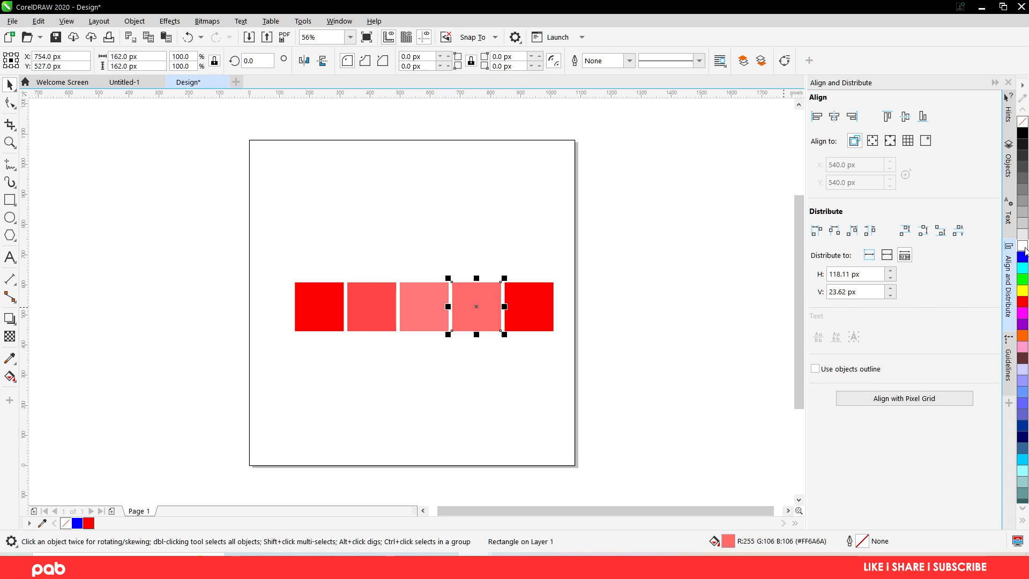
pyautogui.keyDown('ctrl'); pyautogui.click(1023, 249); pyautogui.keyUp('ctrl')
pyautogui.keyDown('ctrl'); pyautogui.click(1024, 249); pyautogui.keyUp('ctrl')
pyautogui.keyDown('ctrl'); pyautogui.click(1023, 249); pyautogui.keyUp('ctrl')
pyautogui.keyDown('ctrl'); pyautogui.click(1023, 249); pyautogui.keyUp('ctrl')
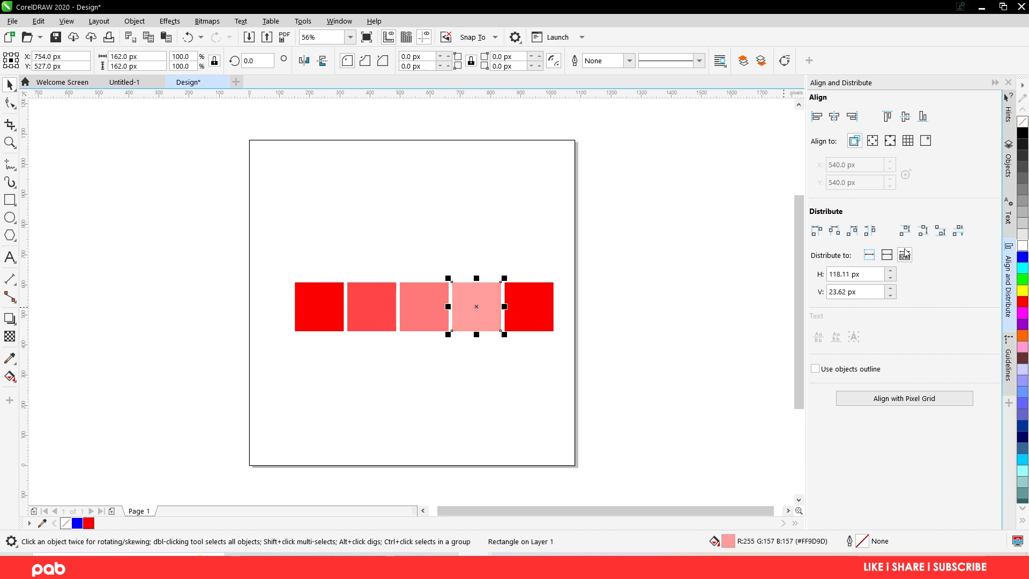
# - Mix white into the fifth square's red fill eleven times to reach the palest tint, #FFB0B0
pyautogui.click(524, 320)
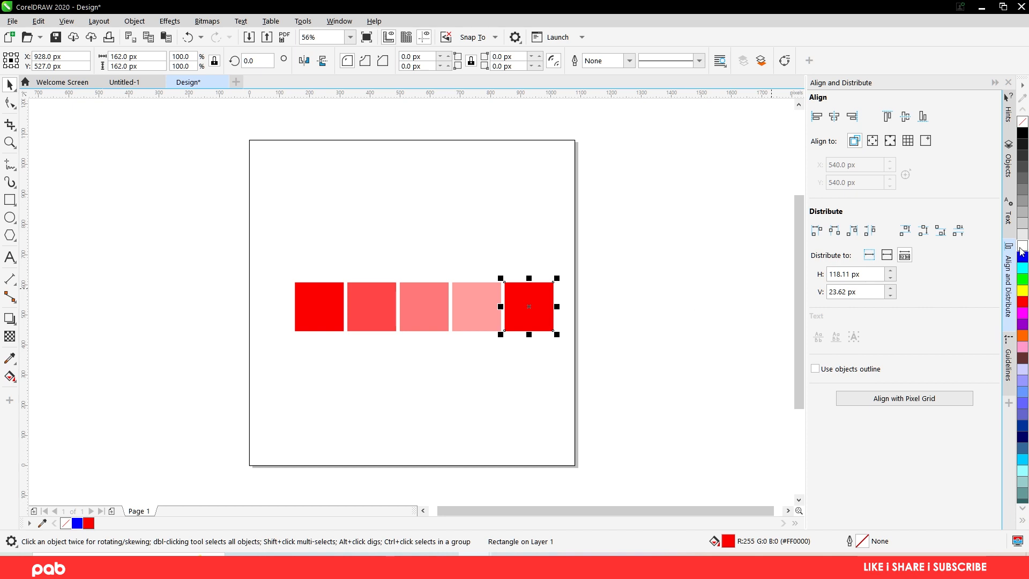
pyautogui.keyDown('ctrl'); pyautogui.click(1023, 250); pyautogui.keyUp('ctrl')
pyautogui.keyDown('ctrl'); pyautogui.click(1023, 249); pyautogui.keyUp('ctrl')
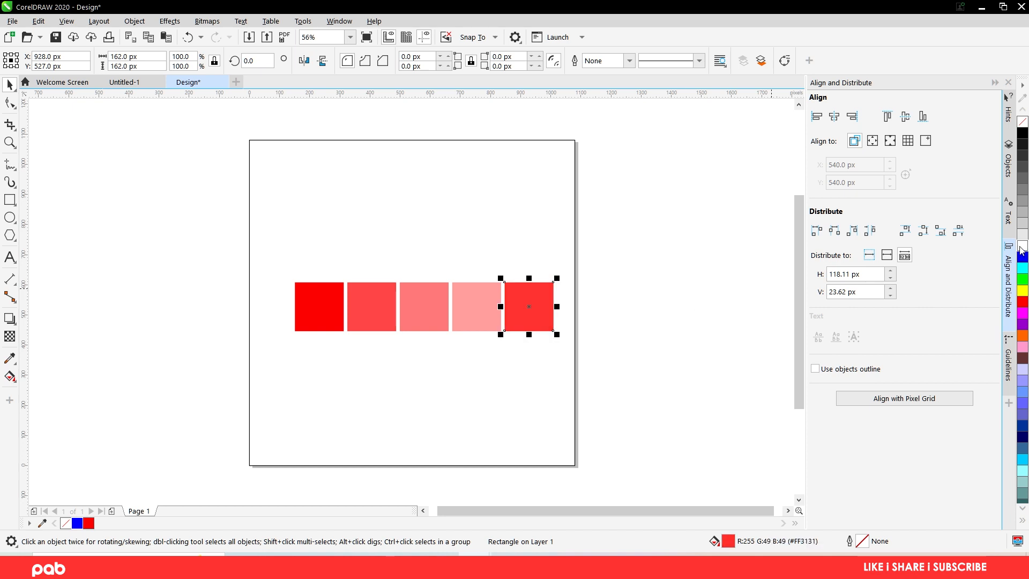
pyautogui.keyDown('ctrl'); pyautogui.click(1022, 249); pyautogui.keyUp('ctrl')
pyautogui.keyDown('ctrl'); pyautogui.click(1022, 249); pyautogui.keyUp('ctrl')
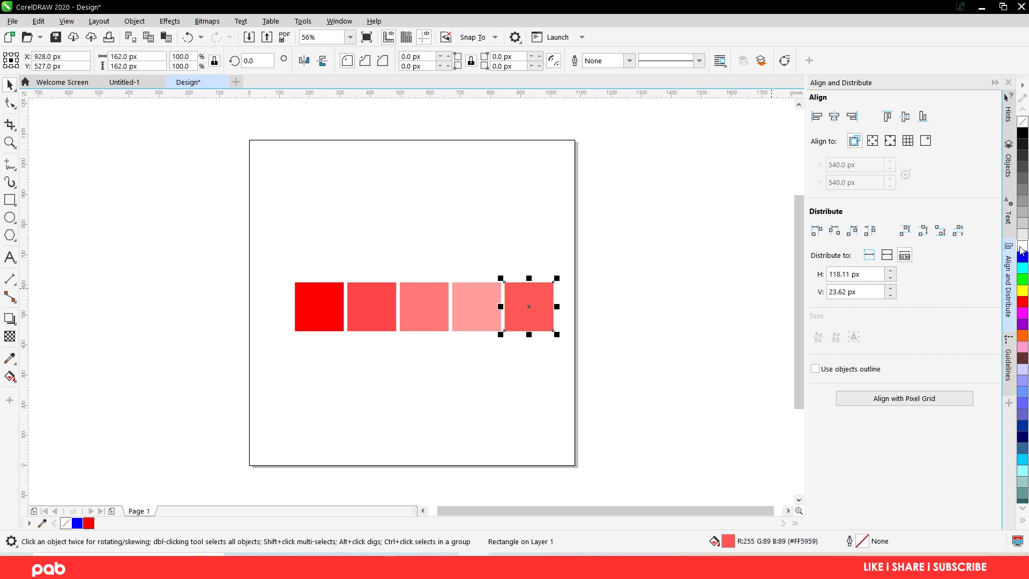
pyautogui.keyDown('ctrl'); pyautogui.click(1022, 249); pyautogui.keyUp('ctrl')
pyautogui.keyDown('ctrl'); pyautogui.click(1023, 249); pyautogui.keyUp('ctrl')
pyautogui.keyDown('ctrl'); pyautogui.click(1022, 249); pyautogui.keyUp('ctrl')
pyautogui.keyDown('ctrl'); pyautogui.click(1022, 250); pyautogui.keyUp('ctrl')
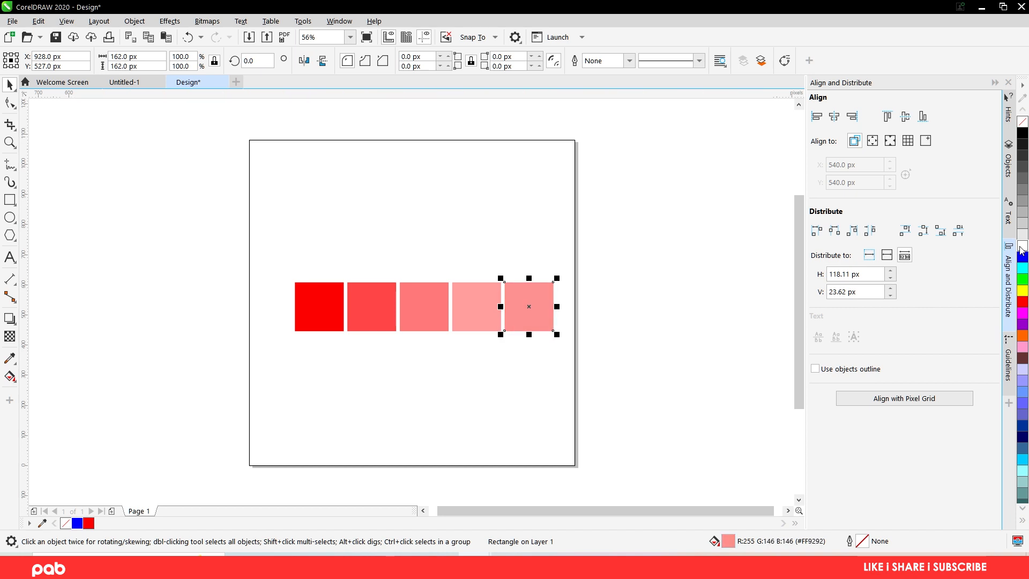
pyautogui.keyDown('ctrl'); pyautogui.click(1023, 249); pyautogui.keyUp('ctrl')
pyautogui.keyDown('ctrl'); pyautogui.click(1022, 249); pyautogui.keyUp('ctrl')
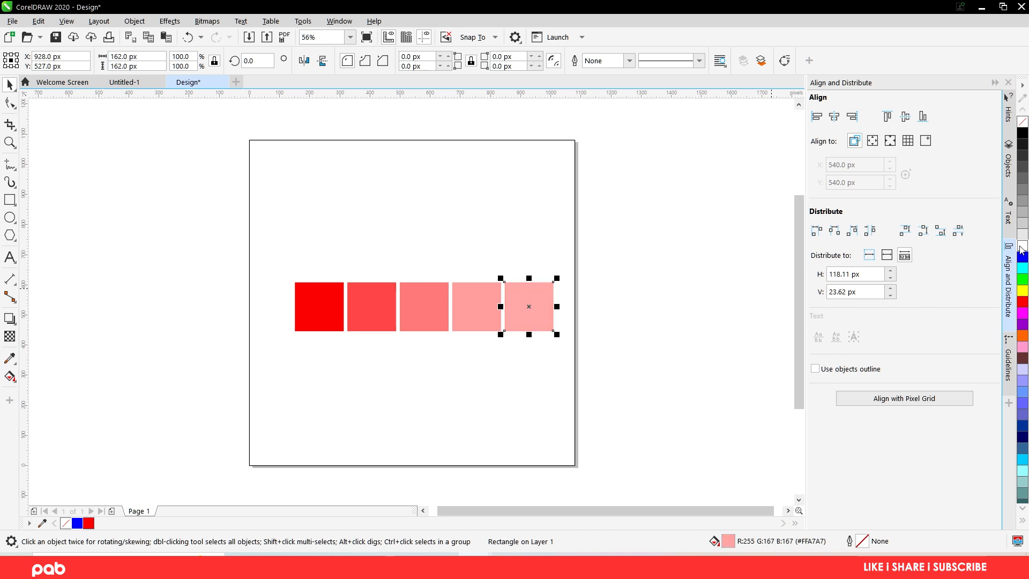
pyautogui.keyDown('ctrl'); pyautogui.click(1022, 249); pyautogui.keyUp('ctrl')
pyautogui.click(627, 343)
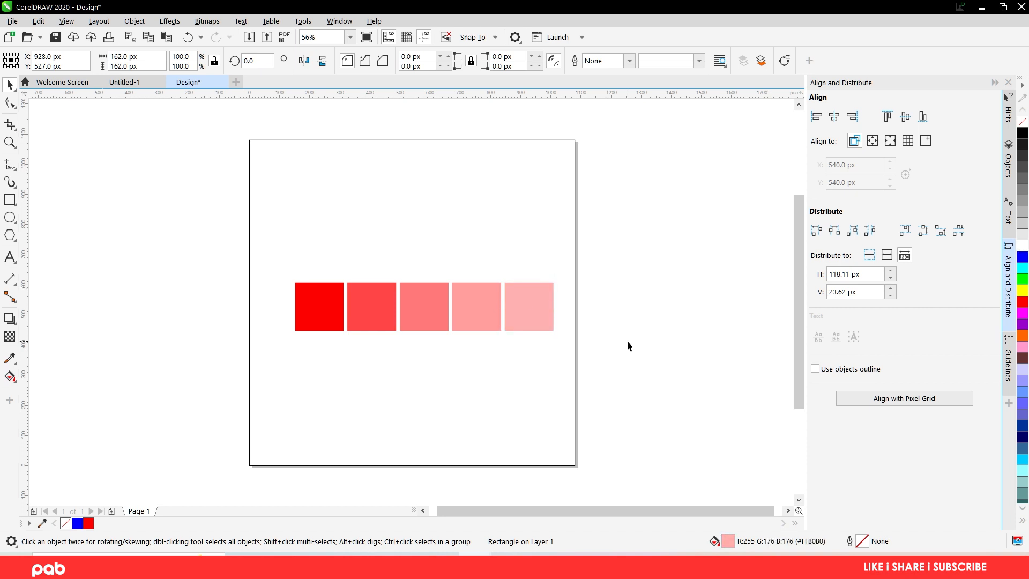
# - Remove the black outline from the page-sized rectangle behind the squares
pyautogui.click(510, 199)
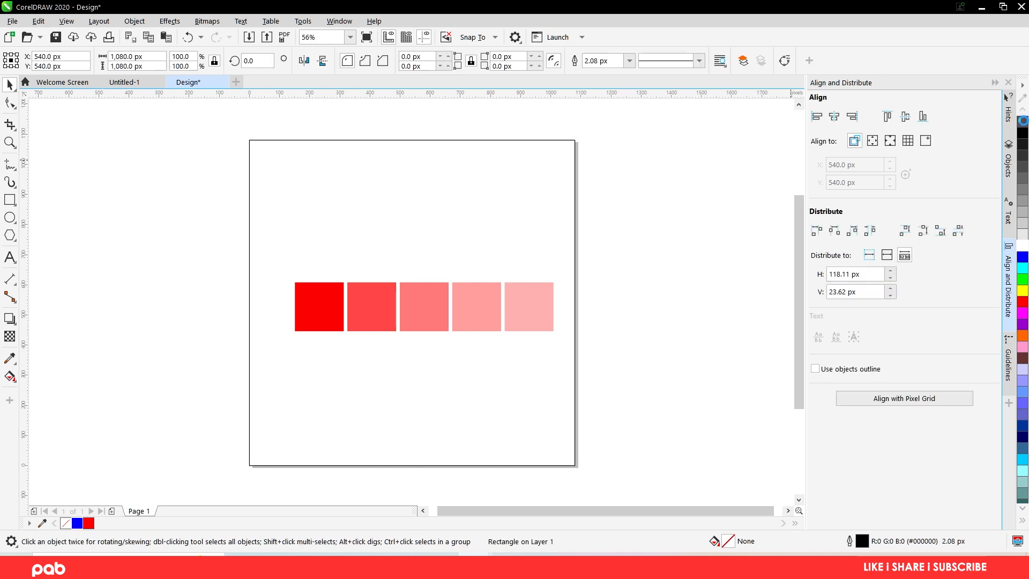
pyautogui.click(631, 342)
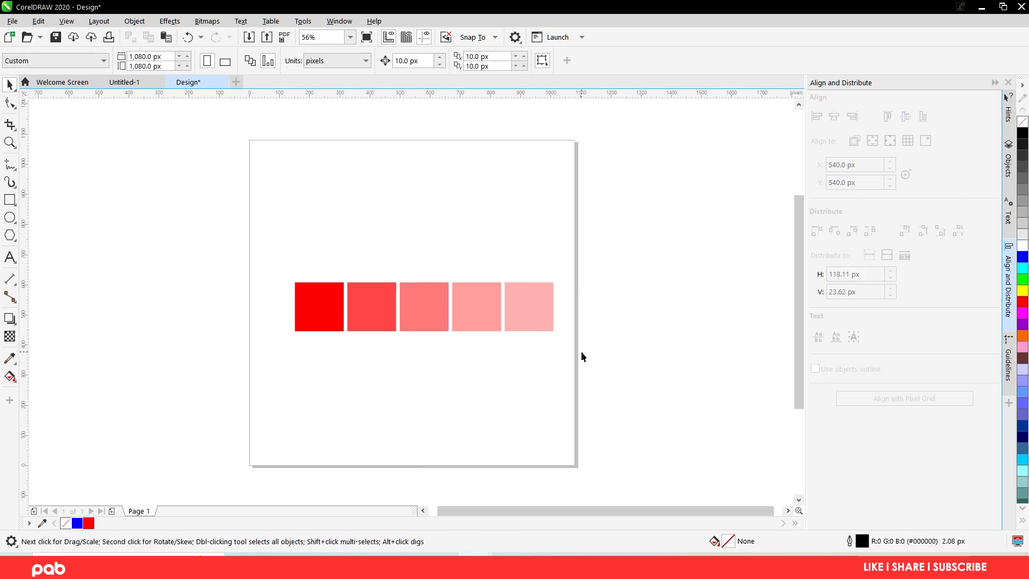
# - Try moving the second square 20 px toward the first to close the gap, and undo the move
pyautogui.click(369, 305)
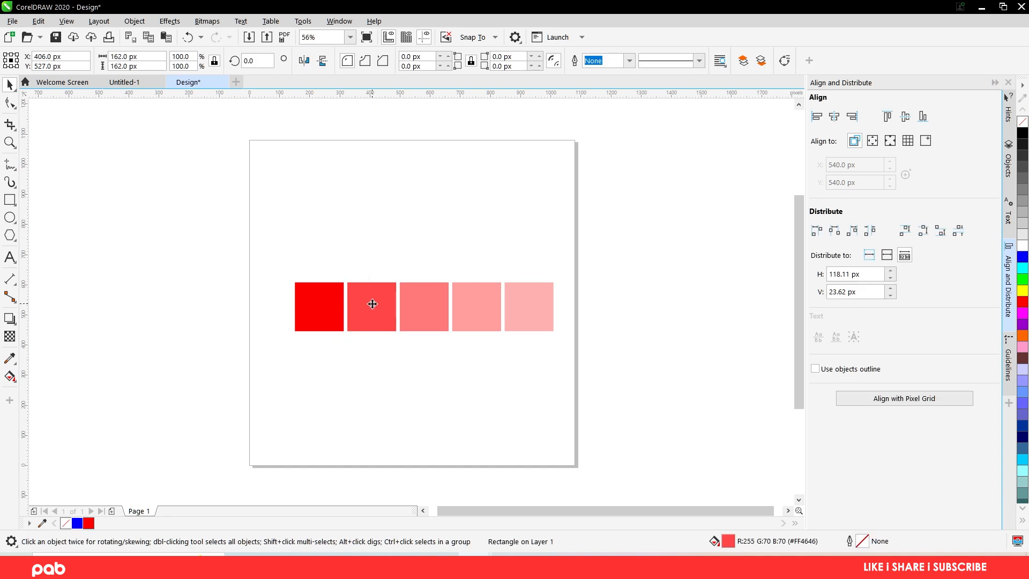
pyautogui.moveTo(373, 304); pyautogui.dragTo(366, 304)
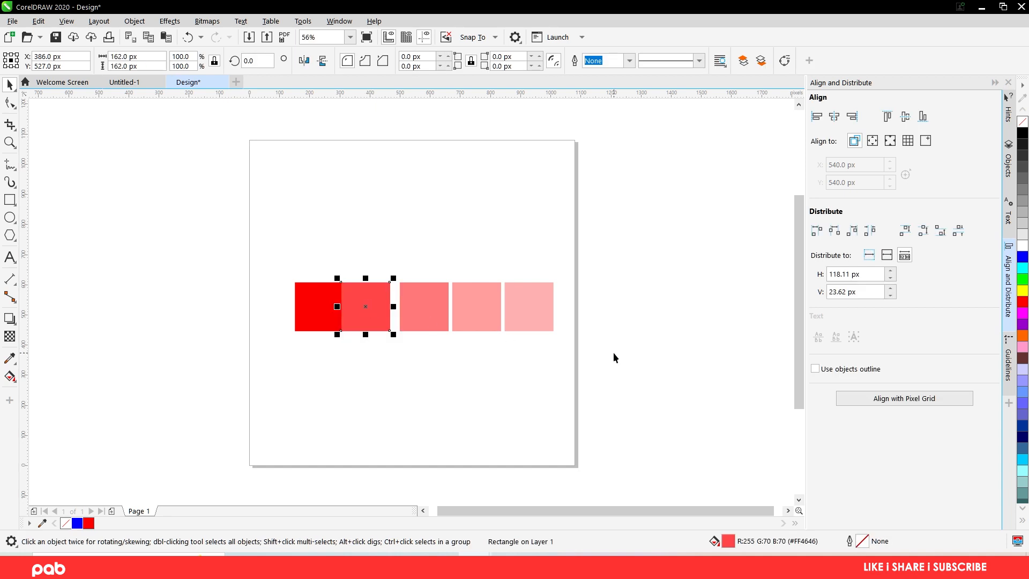
pyautogui.hotkey('ctrl', 'z')
pyautogui.moveTo(644, 369); pyautogui.dragTo(598, 359)
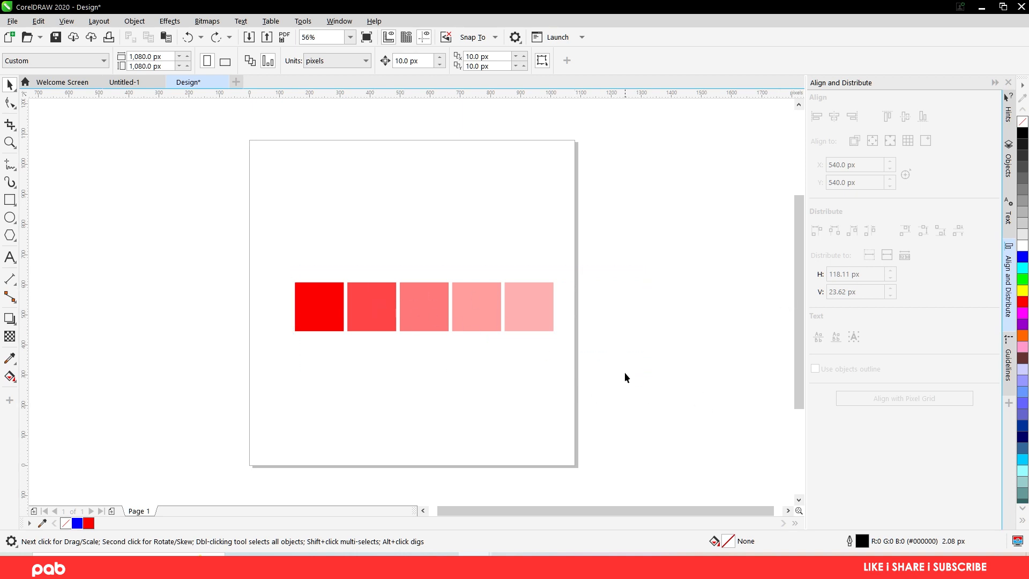
# - Distribute all five squares horizontally with a spacing of 0 px between them
pyautogui.moveTo(246, 267); pyautogui.dragTo(246, 267)
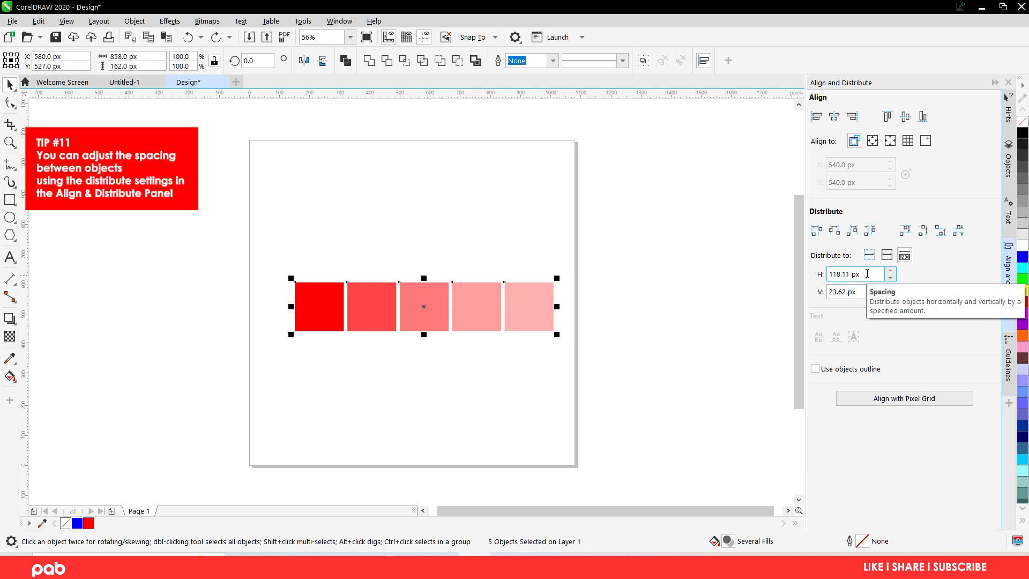
pyautogui.moveTo(867, 274); pyautogui.dragTo(830, 274)
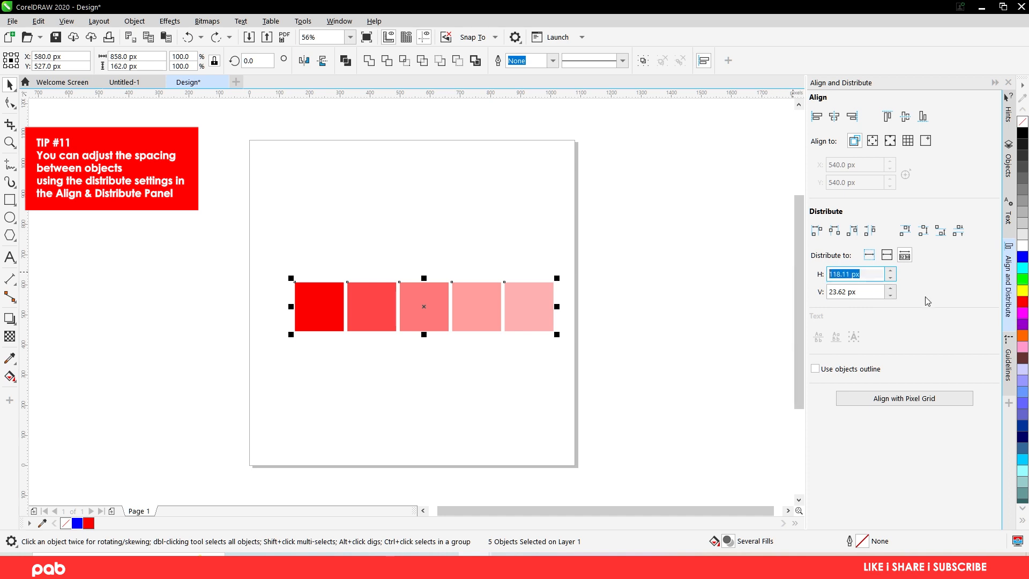
pyautogui.write('0')
pyautogui.click(869, 231)
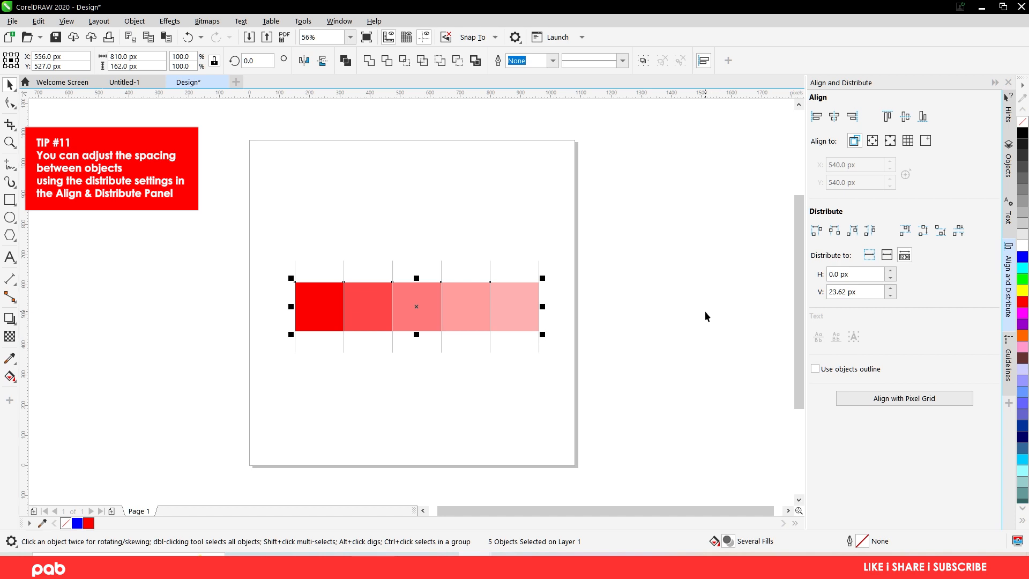
pyautogui.click(647, 318)
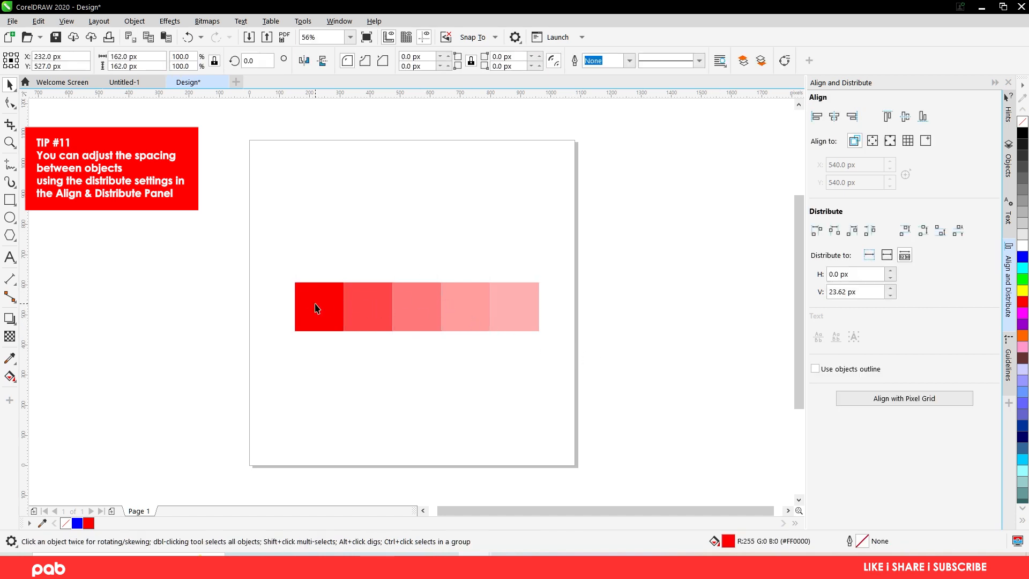
# - Stagger the squares into a descending staircase by moving the first one up and the third, fourth and fifth progressively lower
pyautogui.moveTo(317, 307); pyautogui.dragTo(317, 238)
pyautogui.moveTo(427, 303); pyautogui.dragTo(426, 371)
pyautogui.moveTo(467, 320); pyautogui.dragTo(467, 443)
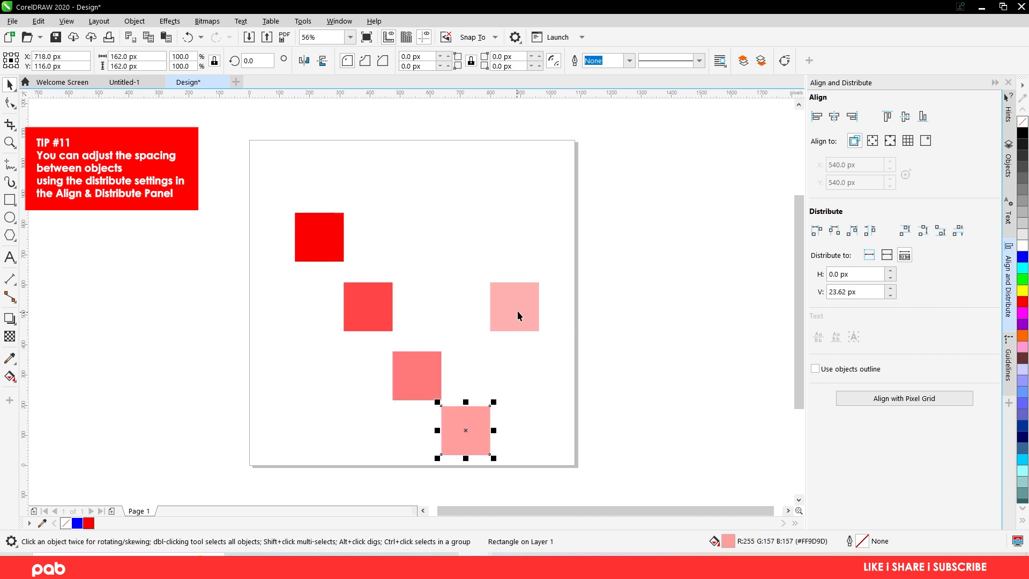
pyautogui.moveTo(517, 310); pyautogui.dragTo(526, 496)
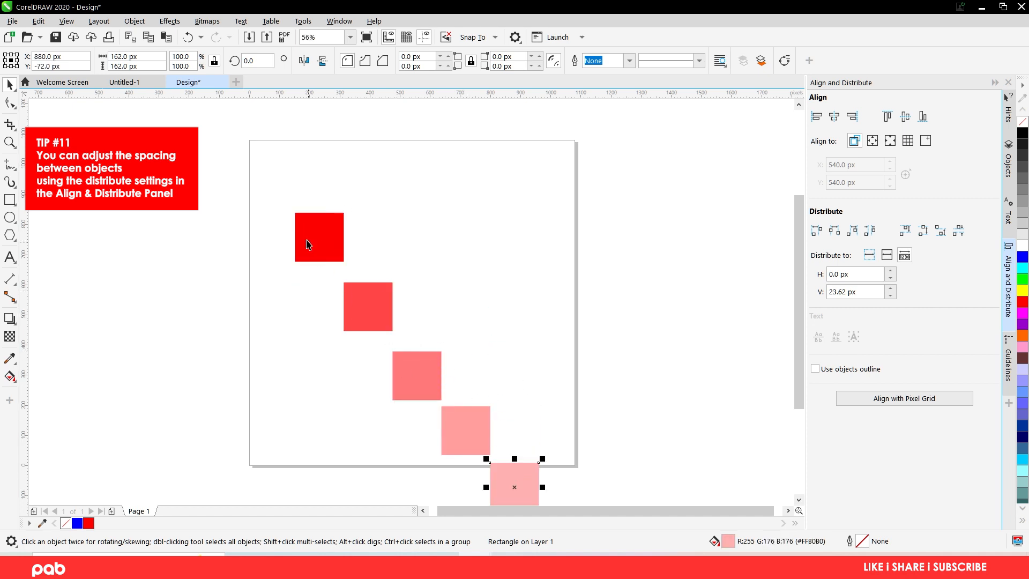
# - Distribute all five staggered squares vertically with a spacing of 5 px
pyautogui.hotkey('ctrl', 'a')
pyautogui.keyDown('shift'); pyautogui.click(494, 225); pyautogui.keyUp('shift')
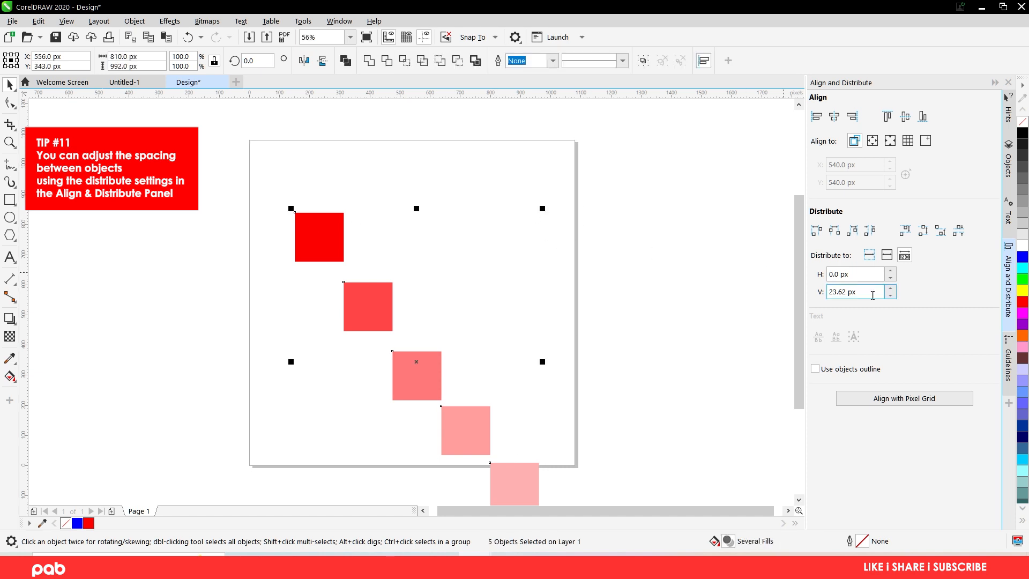
pyautogui.moveTo(860, 292); pyautogui.dragTo(785, 287)
pyautogui.write('5')
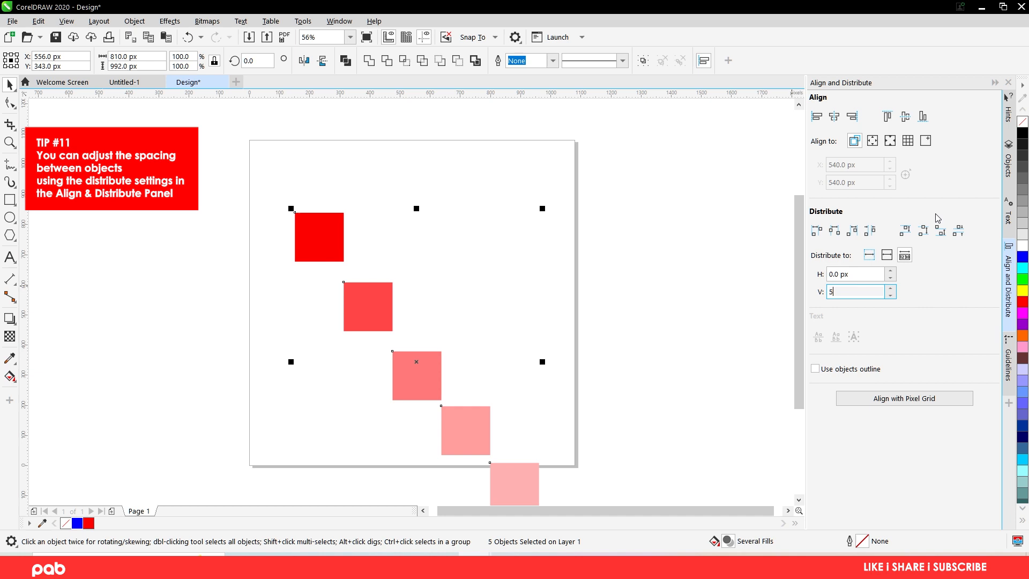
pyautogui.click(959, 234)
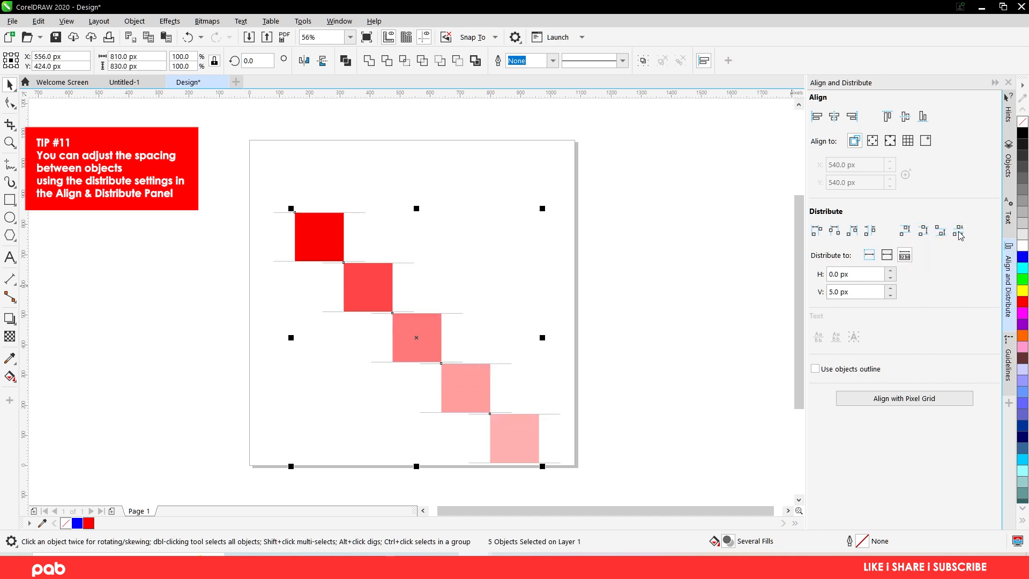
# - Redistribute the squares with 0 px vertical spacing, and align their top edges into one row
pyautogui.moveTo(883, 292); pyautogui.dragTo(828, 291)
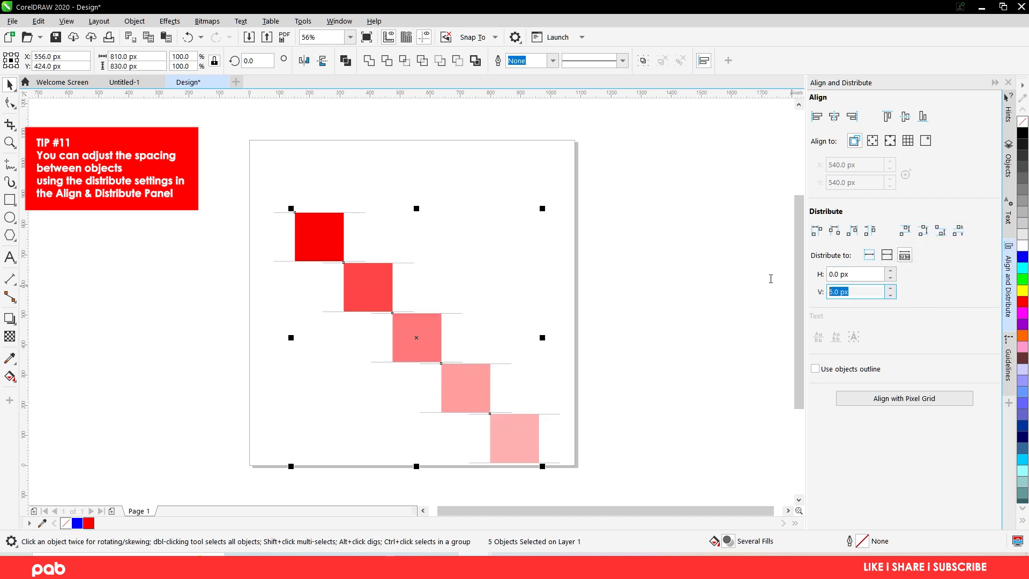
pyautogui.write('0')
pyautogui.click(958, 234)
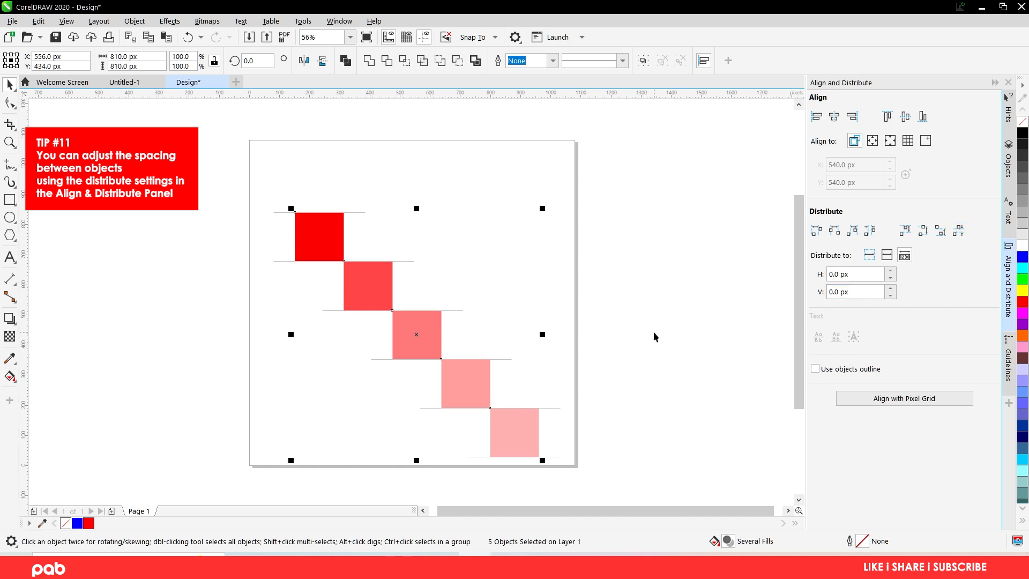
pyautogui.press('t')
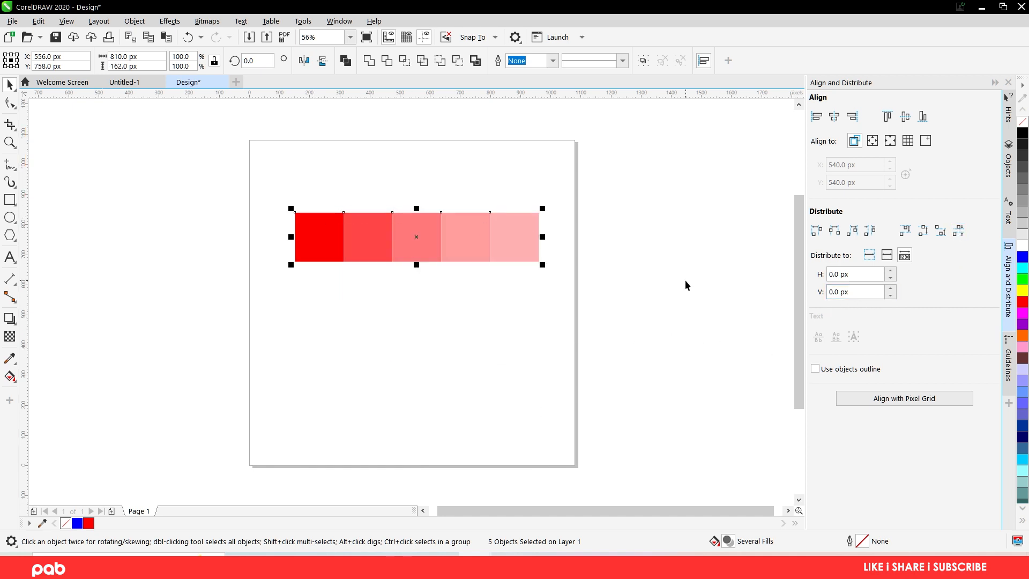
pyautogui.click(608, 280)
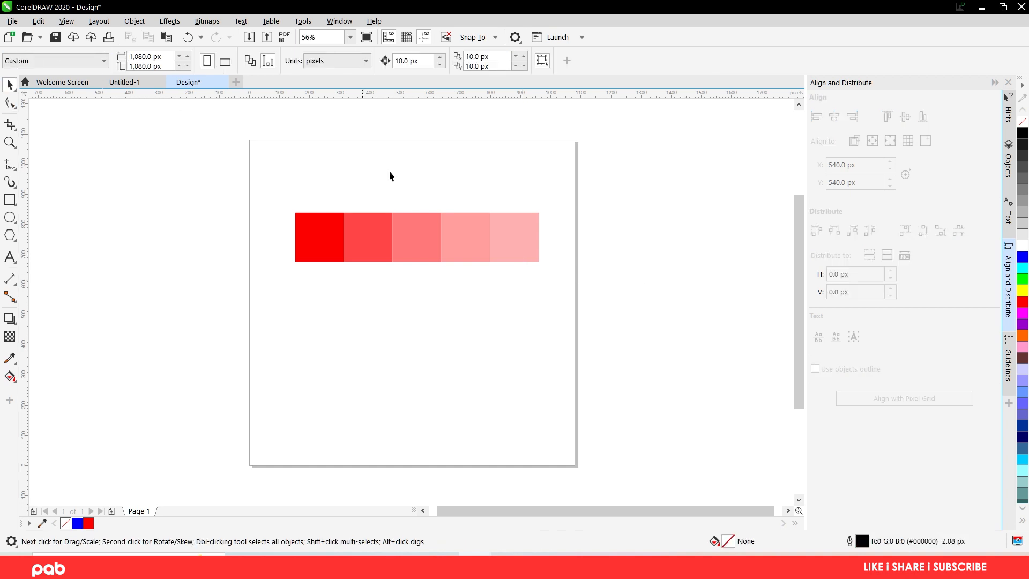